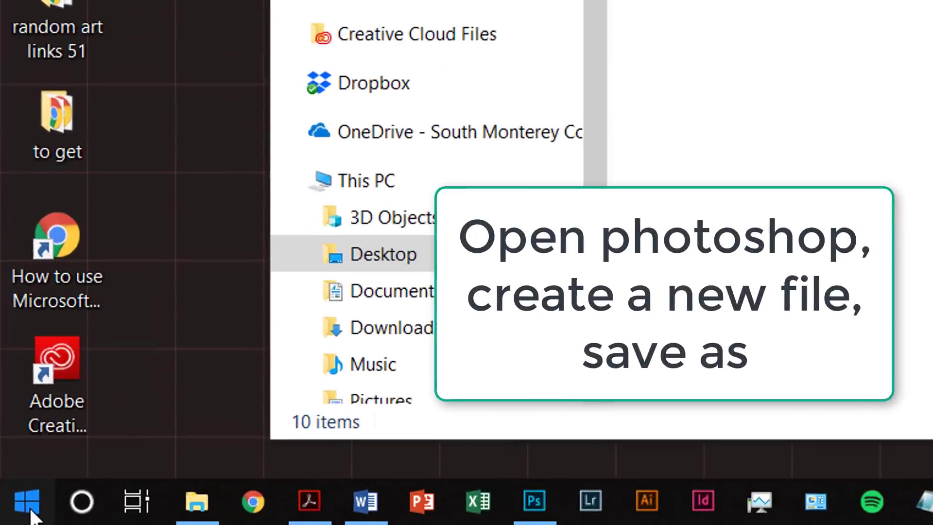
Open the Windows Start menu to find Adobe Photoshop CC 2018 among the installed apps
{"action": "left_click", "coordinate": [11, 516]}
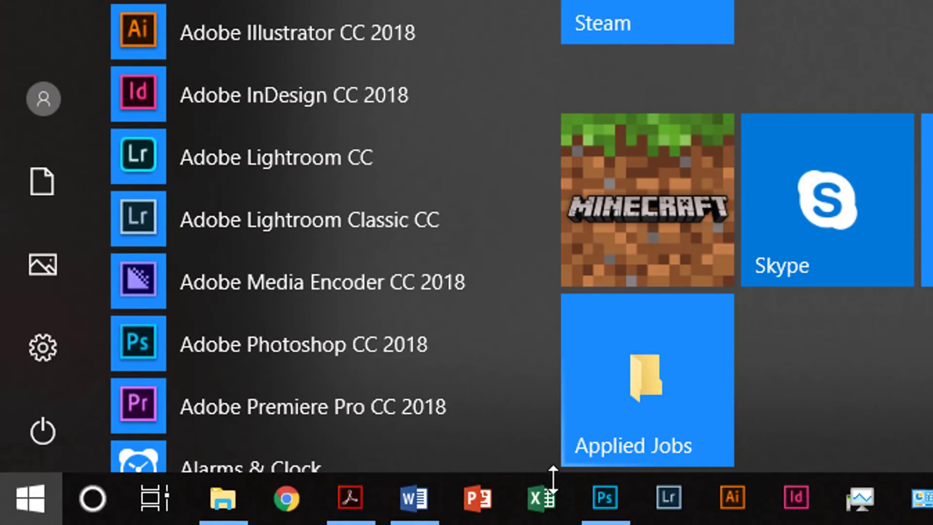
Bring Photoshop to the front and start a new blank document from its home screen
{"action": "left_click", "coordinate": [605, 510]}
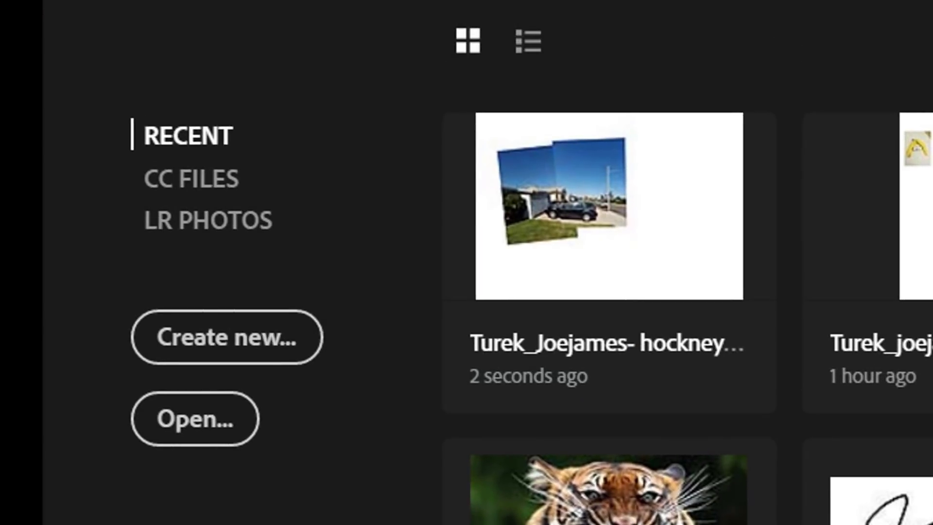
{"action": "left_click", "coordinate": [267, 358]}
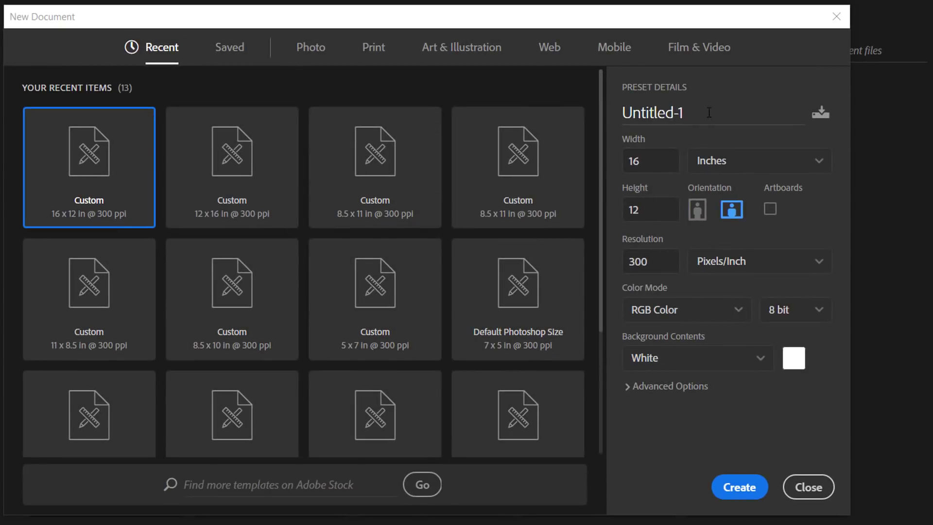
Create an 11 x 8.5 inch landscape document named with the student's name plus 'nametag'
{"action": "left_click", "coordinate": [709, 112]}
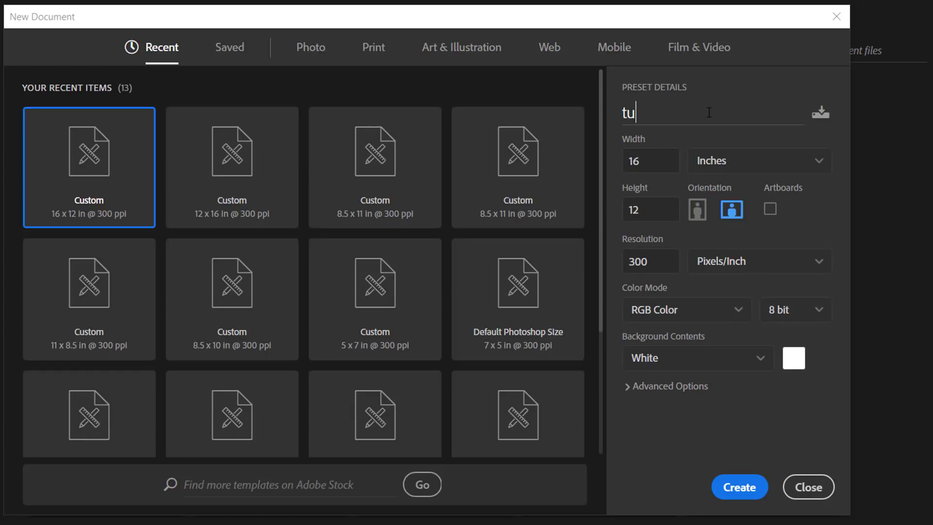
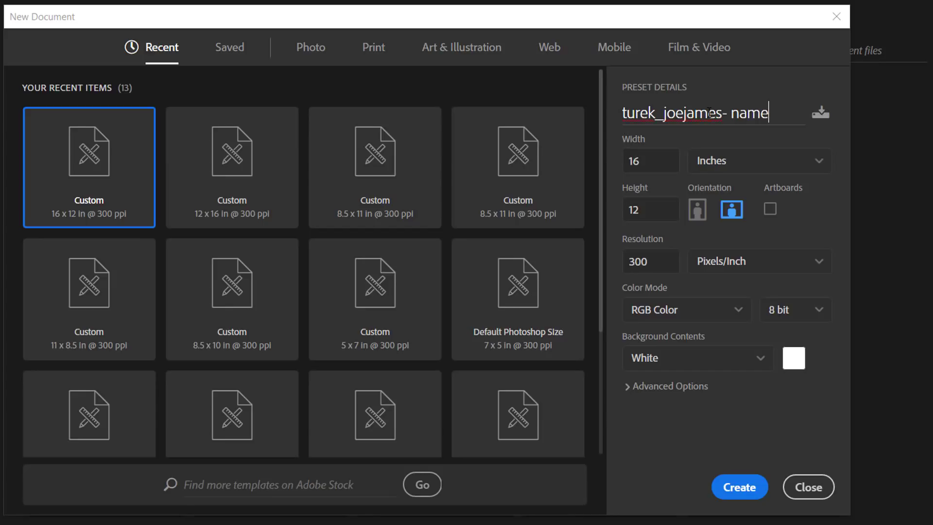
{"action": "type", "text": "tag"}
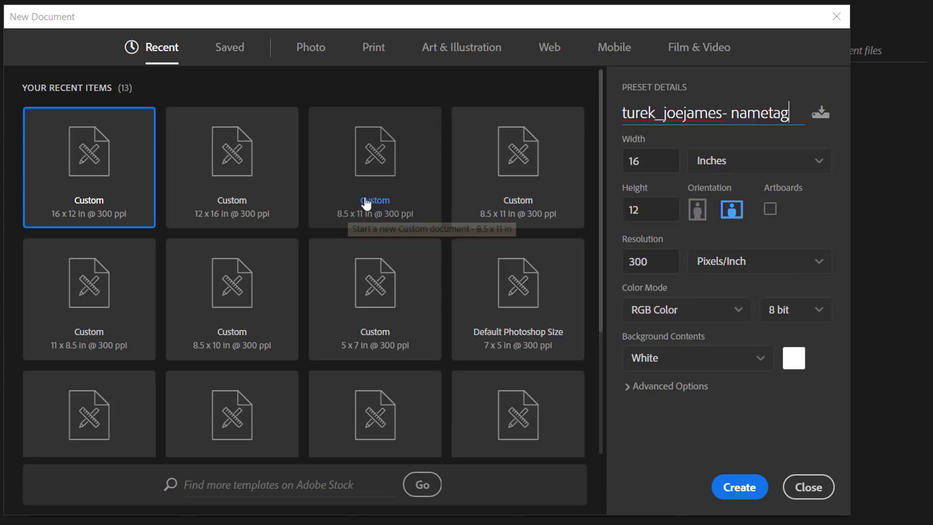
{"action": "left_click", "coordinate": [504, 199]}
{"action": "left_click", "coordinate": [731, 209]}
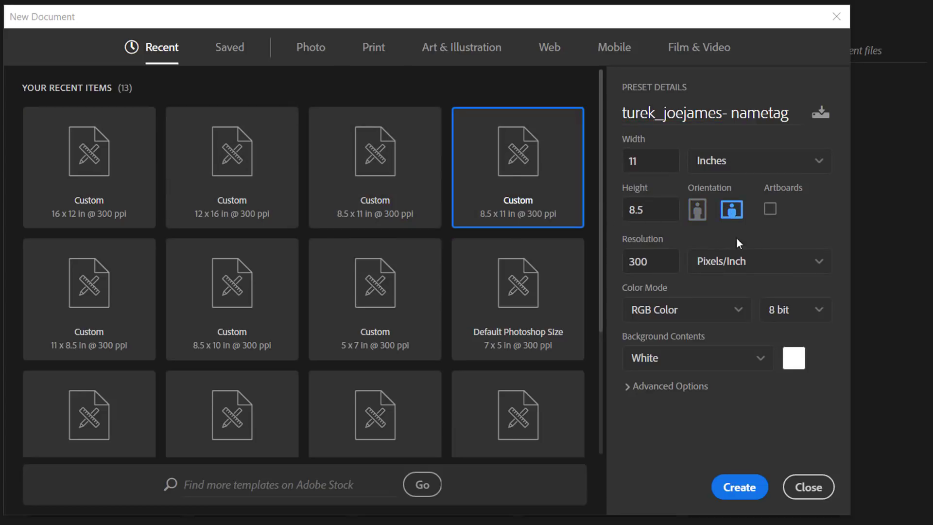
{"action": "left_click", "coordinate": [747, 488]}
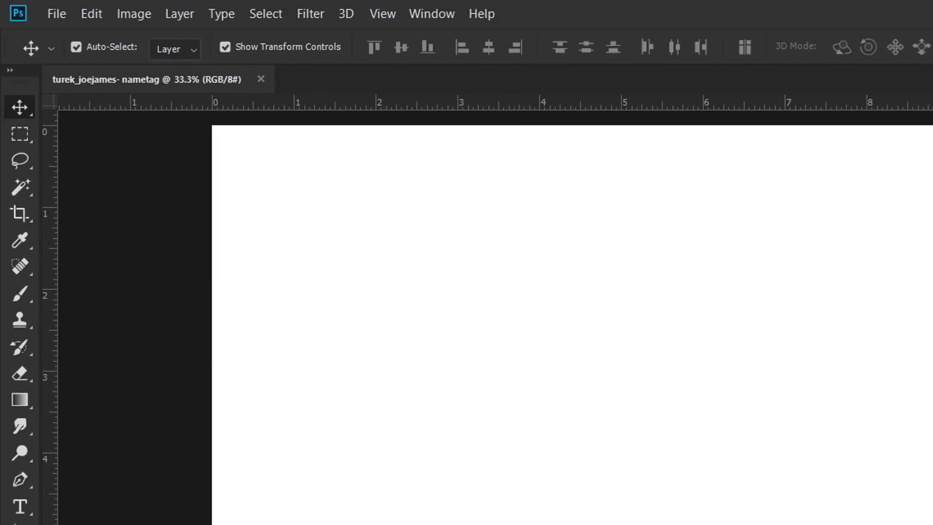
Save the blank document as a Photoshop (*.PSD) file under its existing name
{"action": "left_click", "coordinate": [54, 10]}
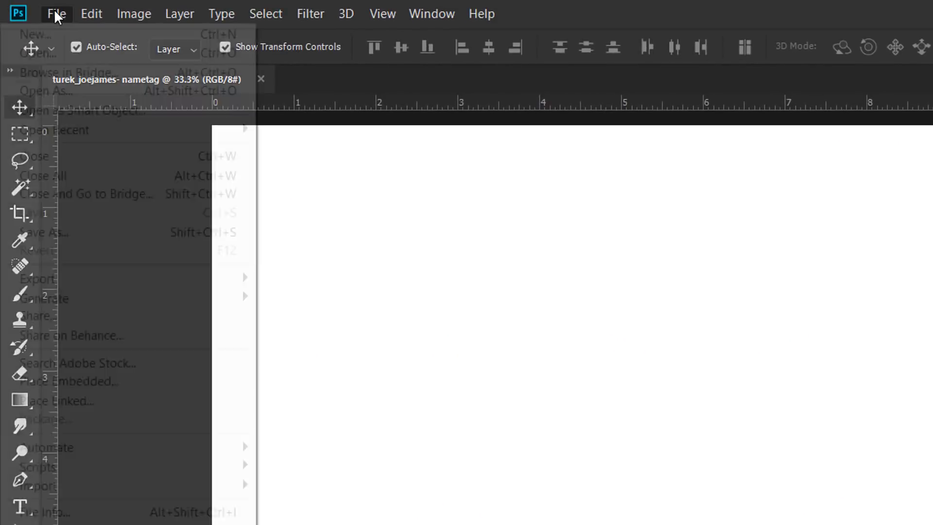
{"action": "left_click", "coordinate": [45, 232]}
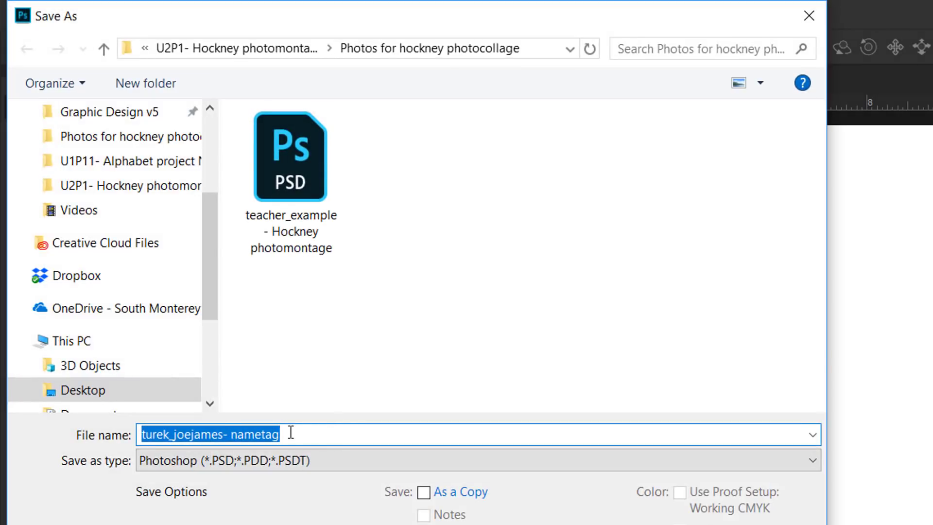
{"action": "left_click", "coordinate": [282, 435]}
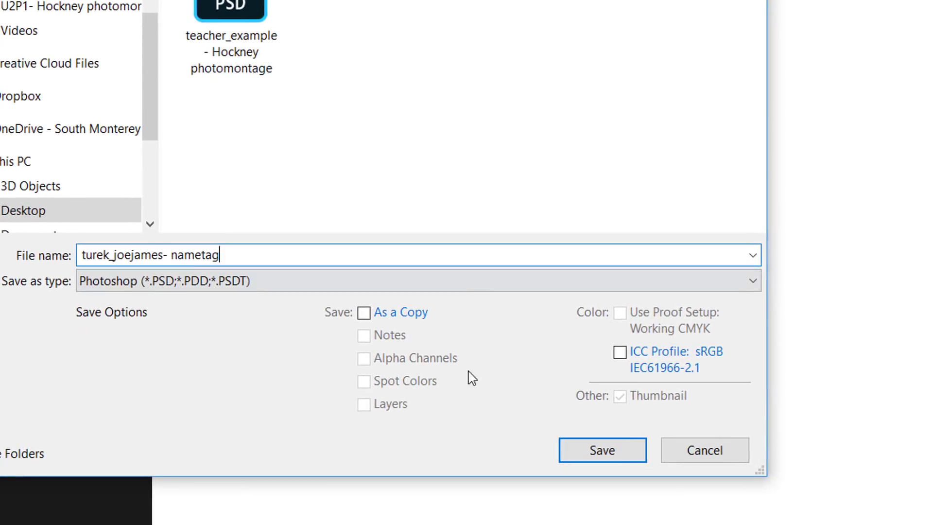
{"action": "left_click", "coordinate": [581, 455]}
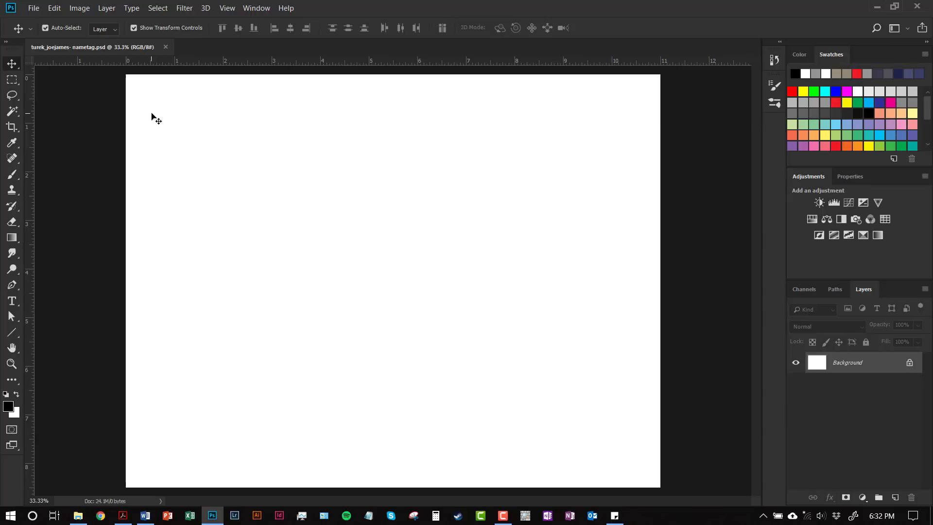
{"action": "key", "text": "ctrl+equal"}
{"action": "key", "text": "ctrl+equal"}
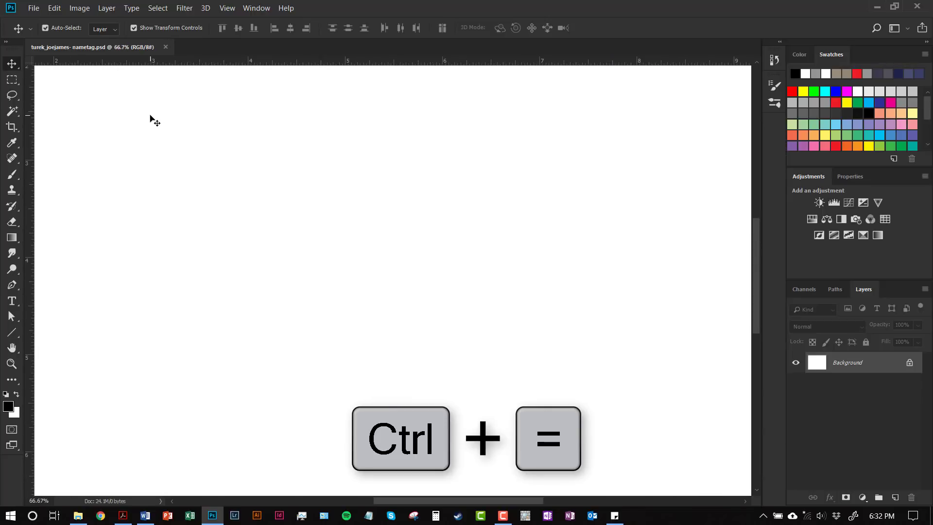
{"action": "key", "text": "space"}
{"action": "left_click_drag", "start_coordinate": [87, 154], "coordinate": [327, 277]}
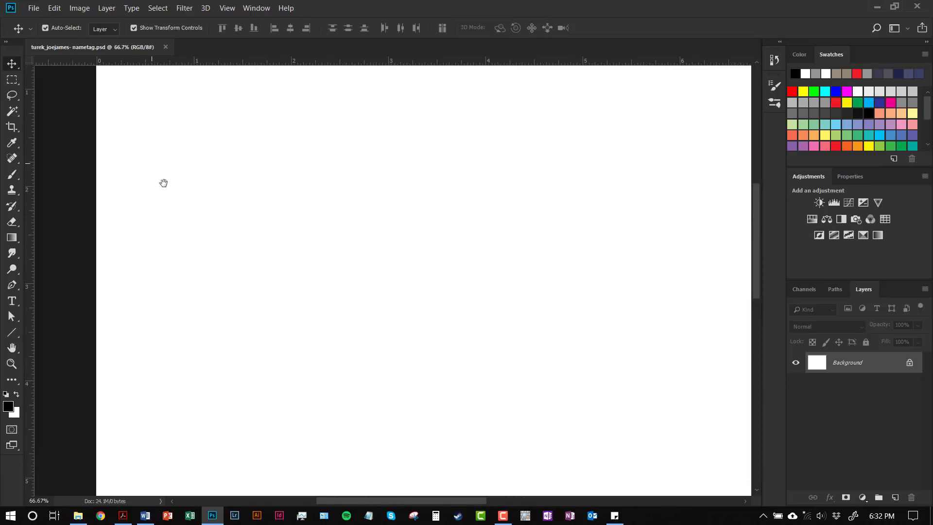
{"action": "left_click_drag", "start_coordinate": [162, 183], "coordinate": [196, 383]}
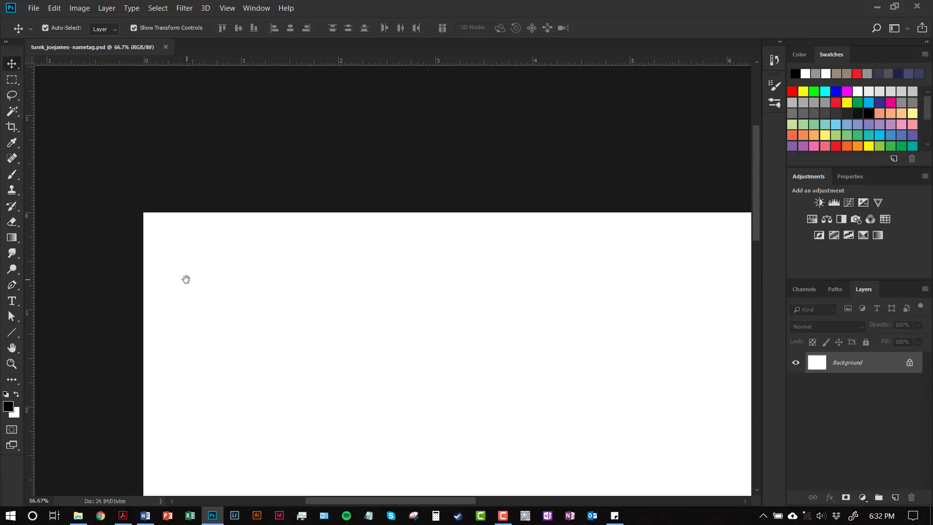
{"action": "left_click_drag", "start_coordinate": [185, 277], "coordinate": [194, 267]}
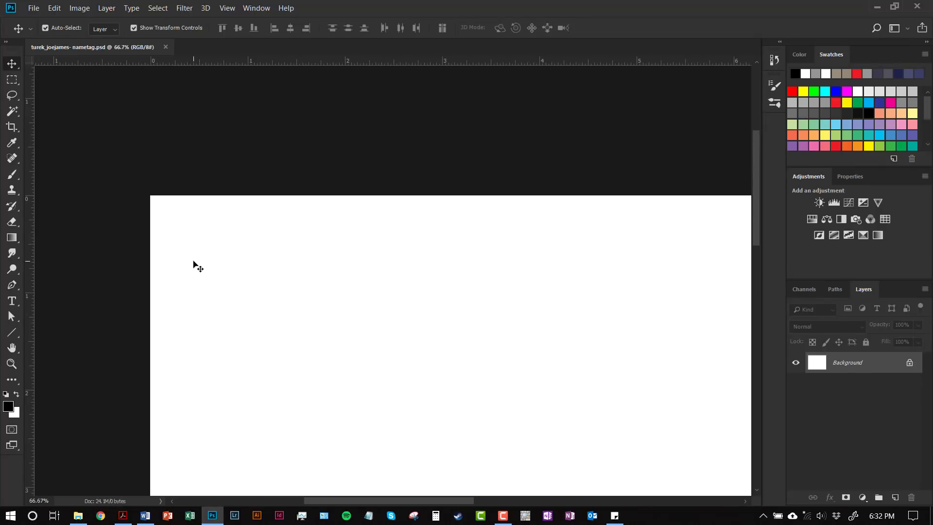
{"action": "key", "text": "ctrl+minus"}
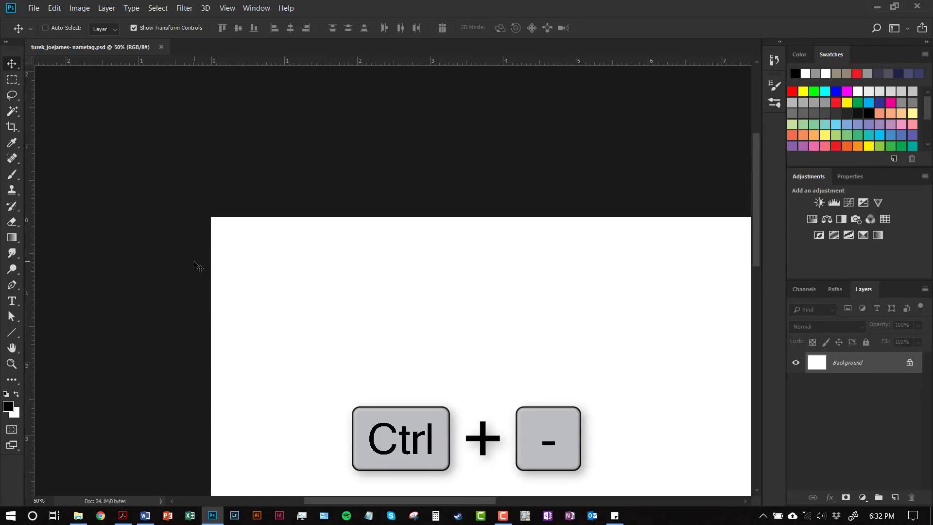
{"action": "key", "text": "ctrl+minus"}
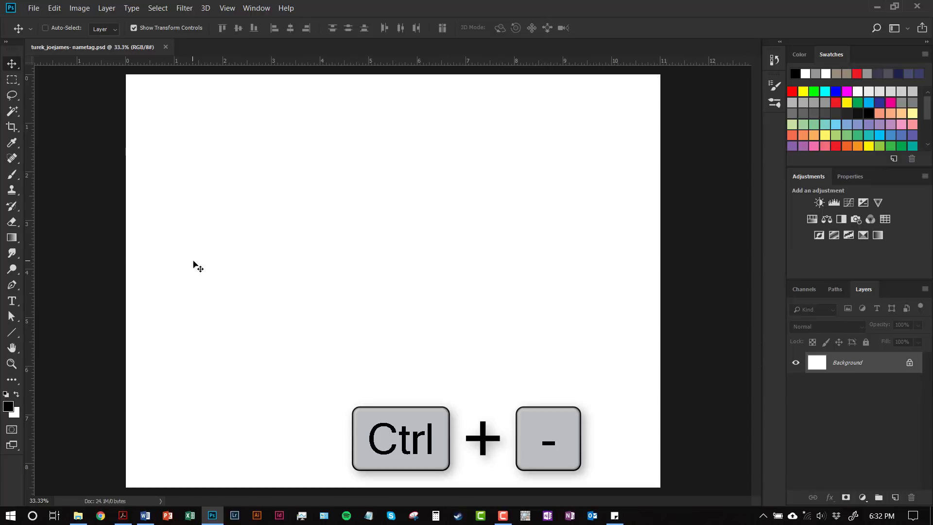
{"action": "key", "text": "ctrl+0"}
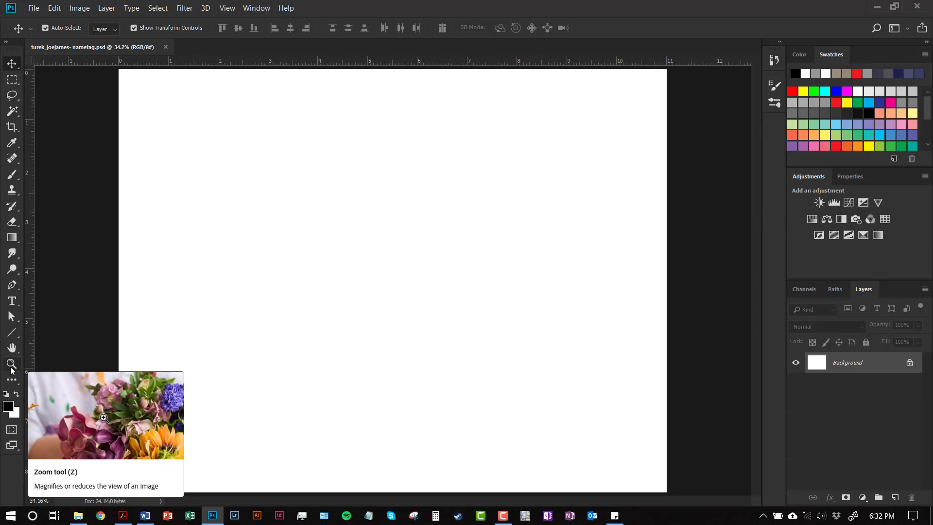
{"action": "left_click", "coordinate": [11, 364]}
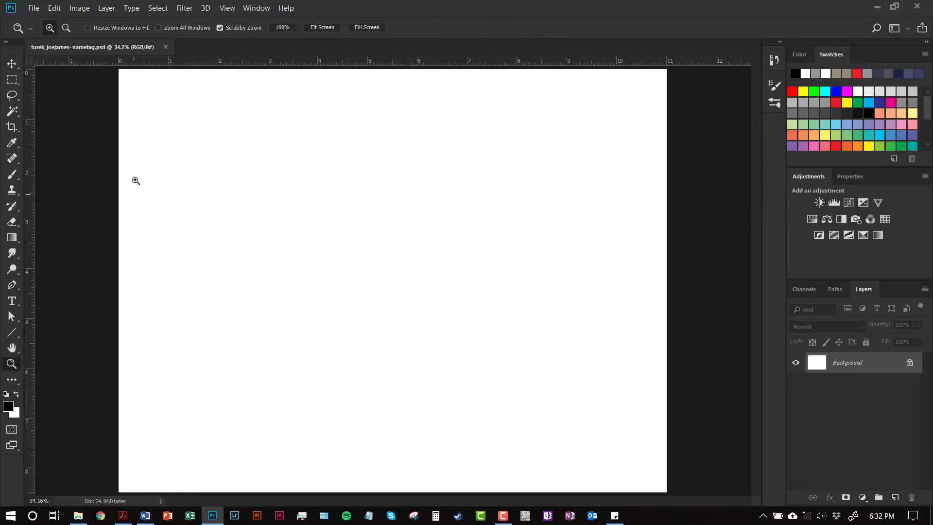
{"action": "left_click", "coordinate": [145, 131]}
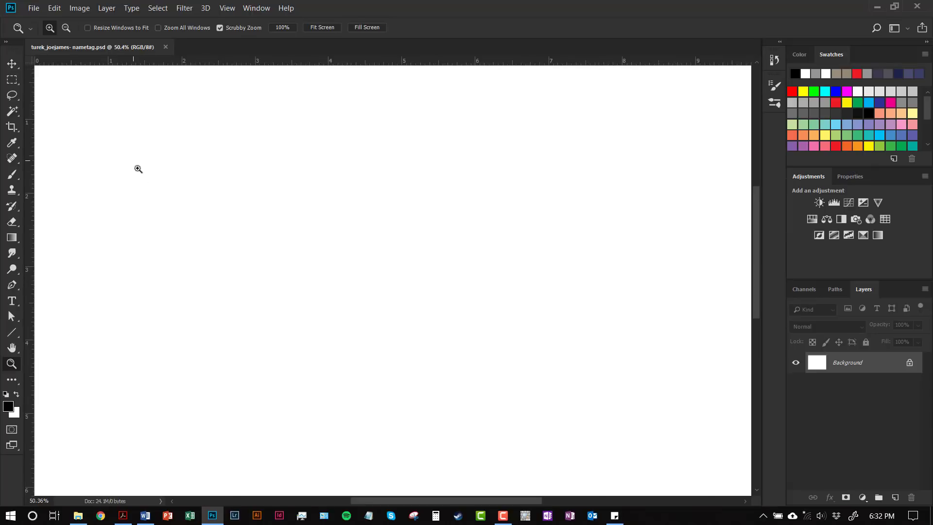
{"action": "left_click_drag", "start_coordinate": [173, 264], "coordinate": [152, 233]}
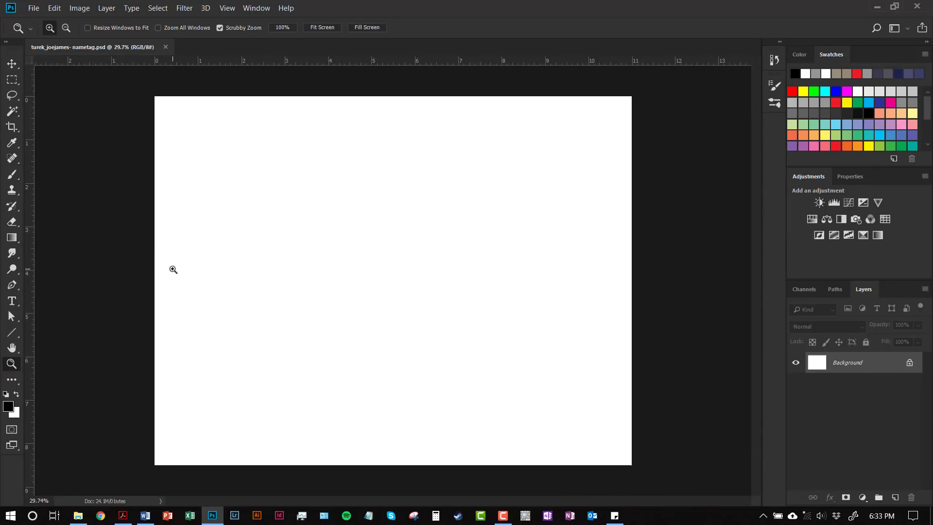
{"action": "key", "text": "ctrl+0"}
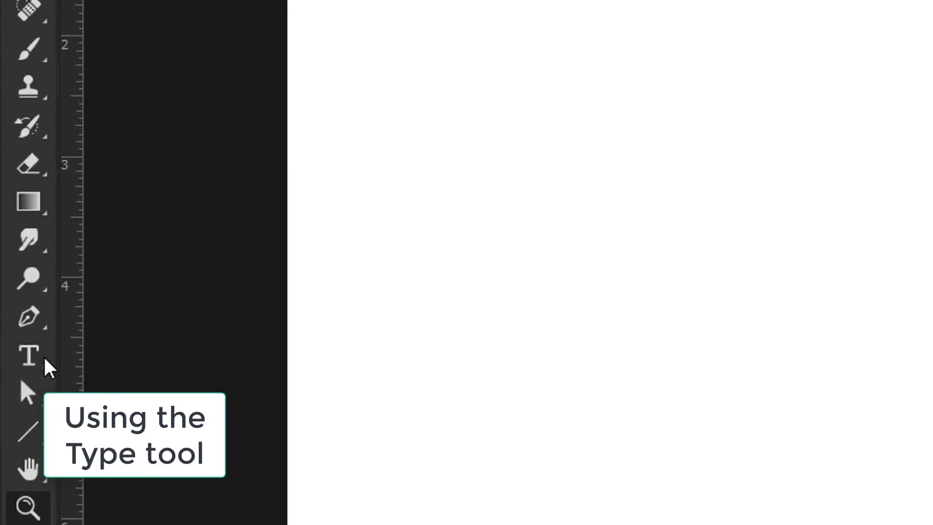
Activate the Type tool with Bauhaus 93 Regular at 48 pt
{"action": "left_click", "coordinate": [34, 358]}
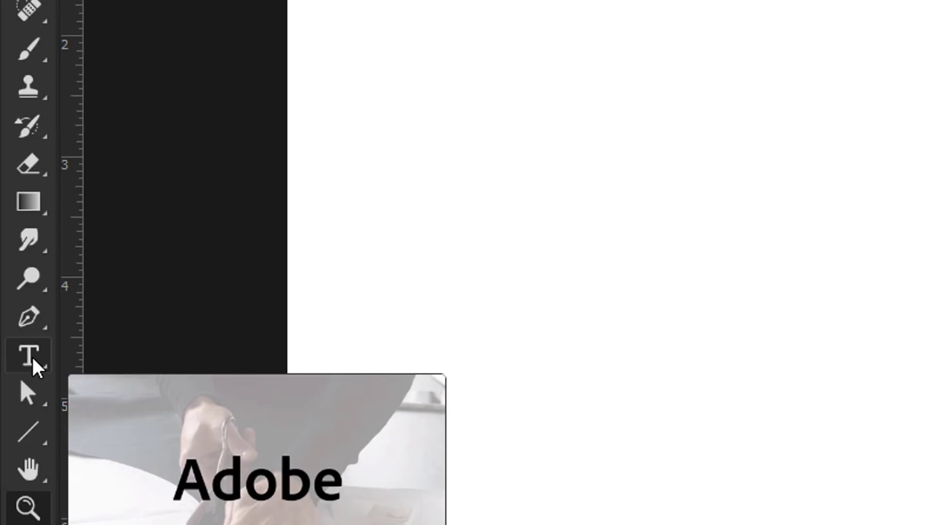
{"action": "left_click", "coordinate": [31, 359]}
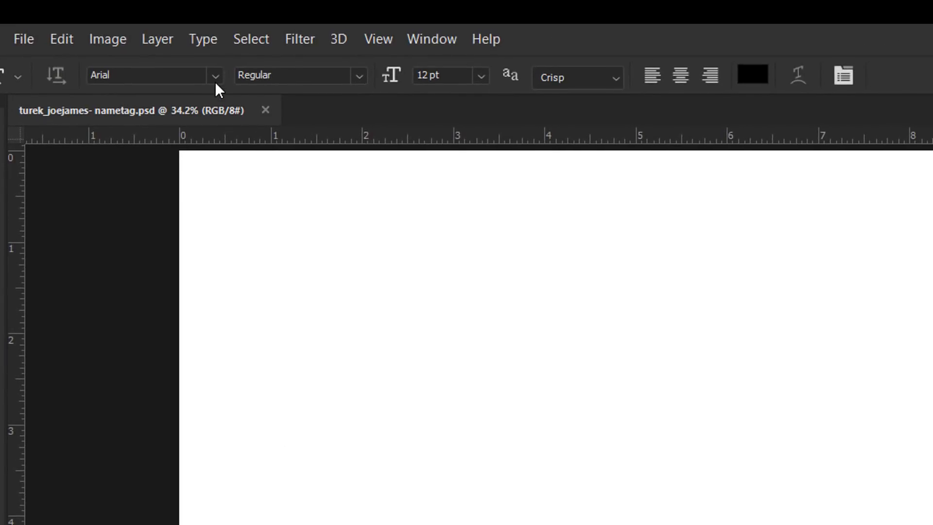
{"action": "left_click", "coordinate": [215, 76]}
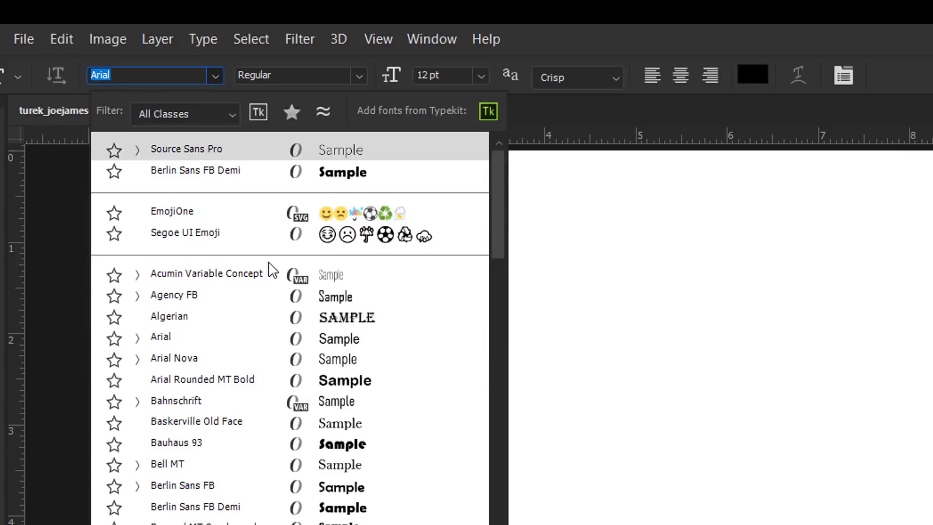
{"action": "left_click", "coordinate": [348, 441]}
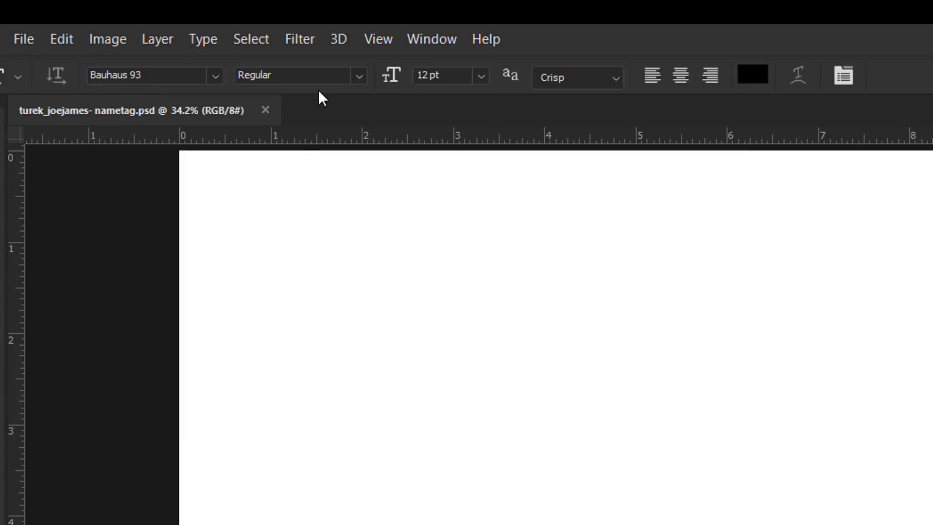
{"action": "left_click_drag", "start_coordinate": [385, 78], "coordinate": [424, 87]}
Type the student's first name in capital letters on the canvas
{"action": "left_click", "coordinate": [232, 428]}
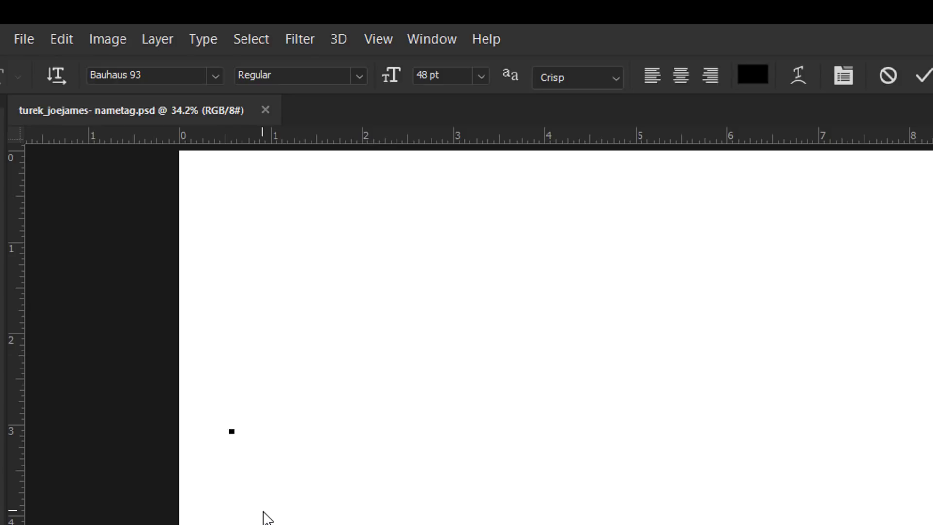
{"action": "type", "text": "Js"}
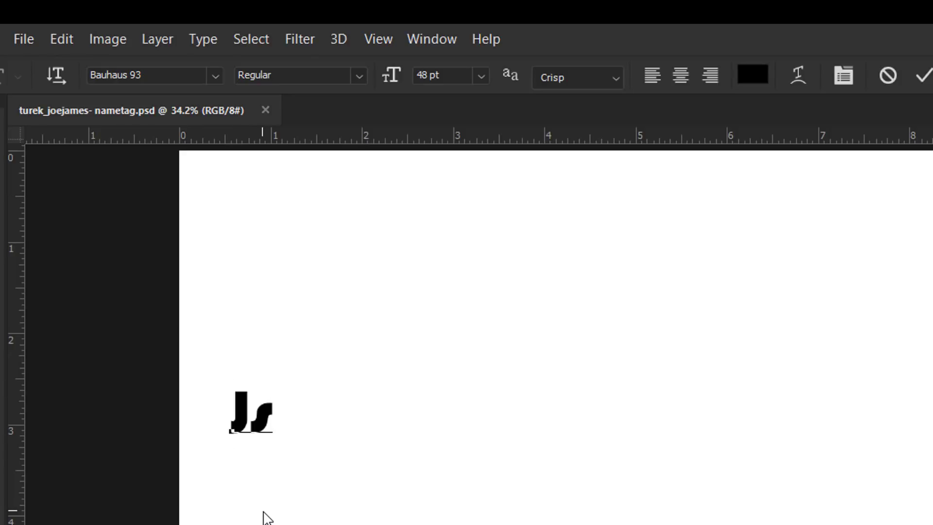
{"action": "key", "text": "BackSpace"}
{"action": "type", "text": "ose"}
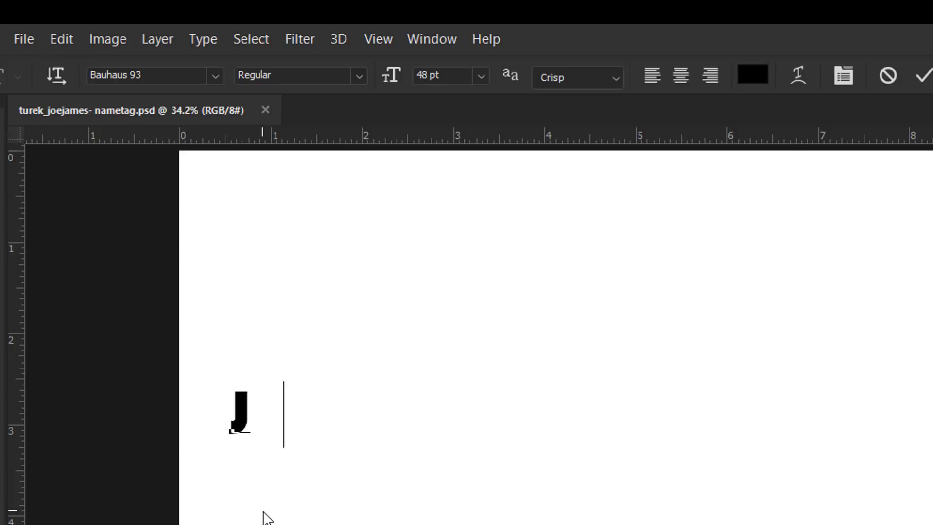
{"action": "type", "text": "ph"}
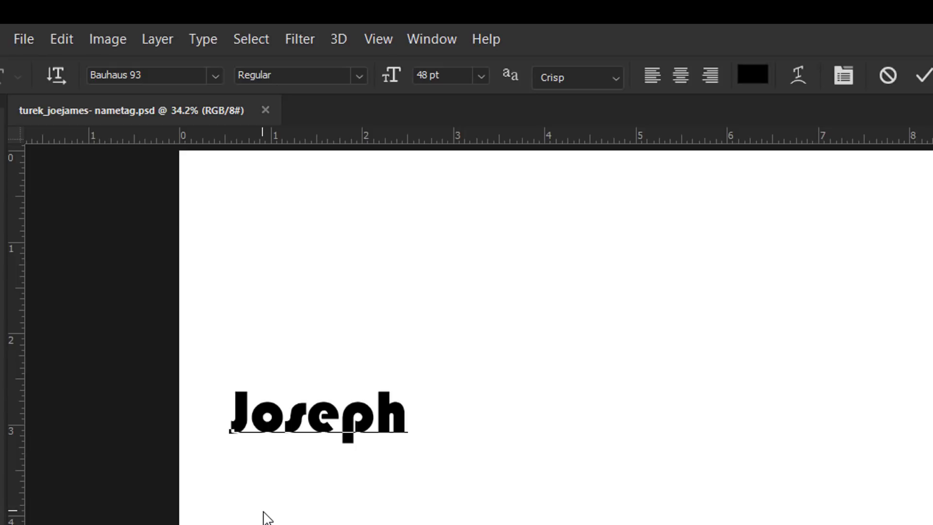
{"action": "key", "text": "BackSpace"}
{"action": "key", "text": "BackSpace"}
{"action": "key", "text": "BackSpace"}
{"action": "key", "text": "BackSpace"}
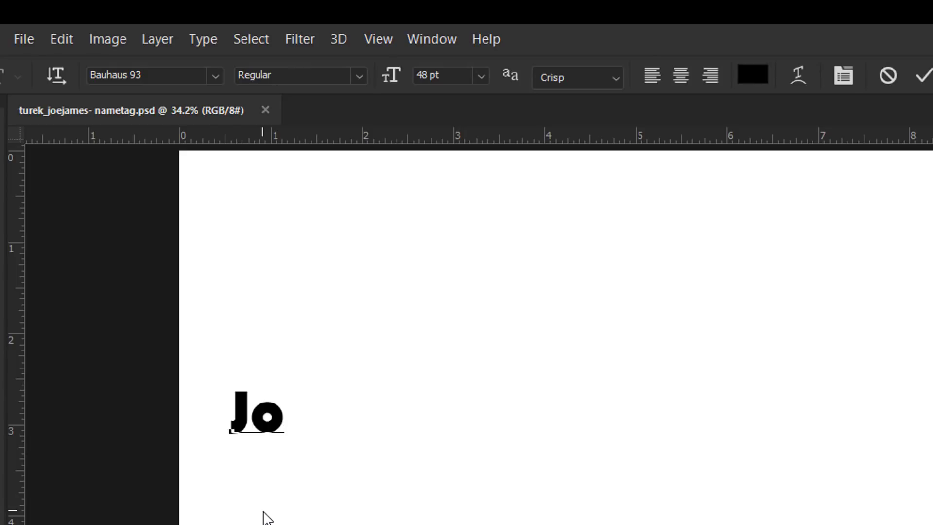
{"action": "key", "text": "BackSpace"}
{"action": "type", "text": "OSEP"}
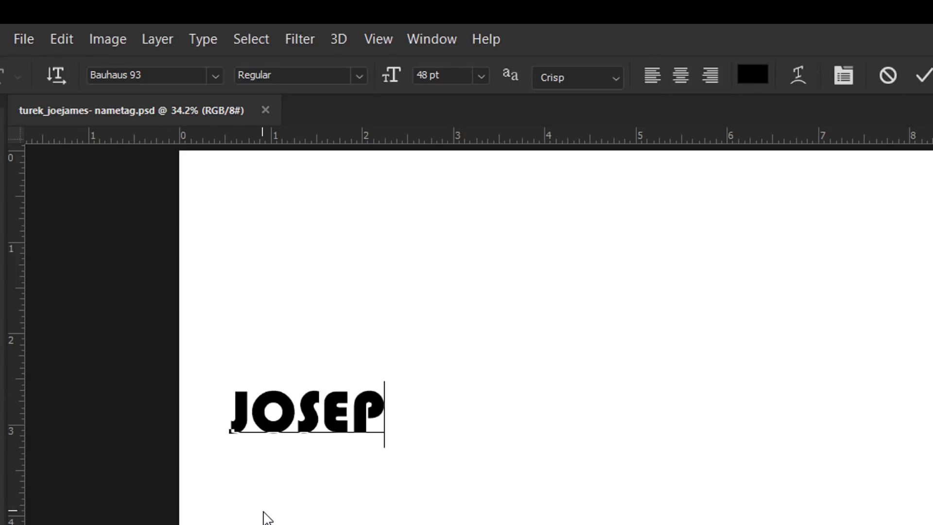
{"action": "type", "text": "H"}
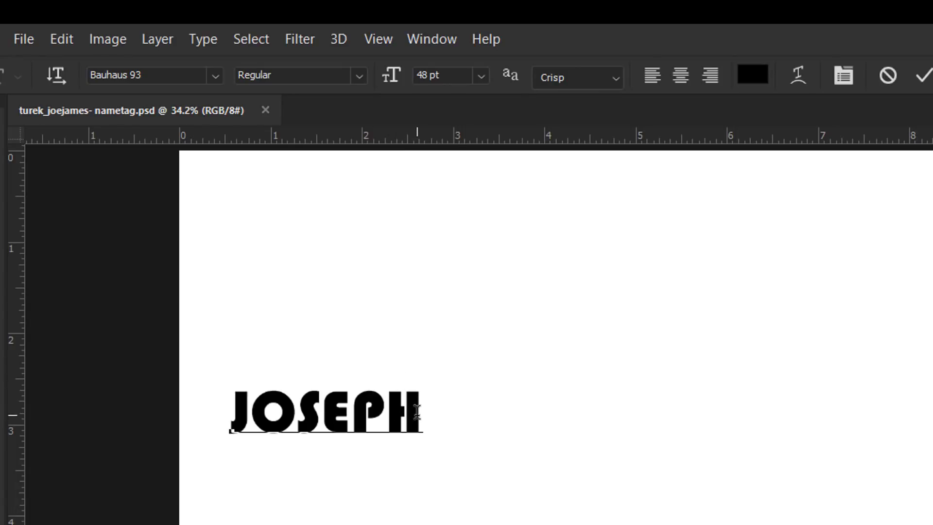
Enlarge the typed name to 162 pt and commit the text
{"action": "left_click_drag", "start_coordinate": [422, 412], "coordinate": [229, 421]}
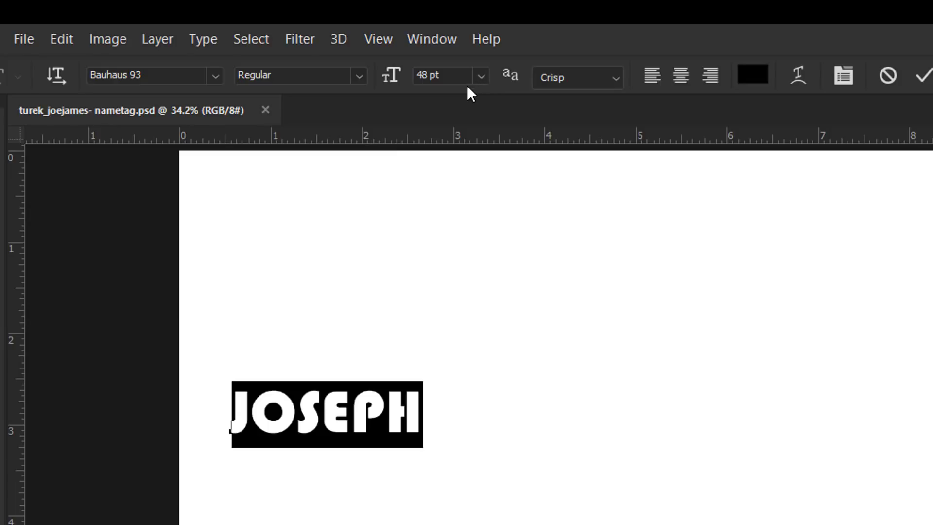
{"action": "scroll", "coordinate": [462, 81], "scroll_direction": "up", "scroll_amount": 9}
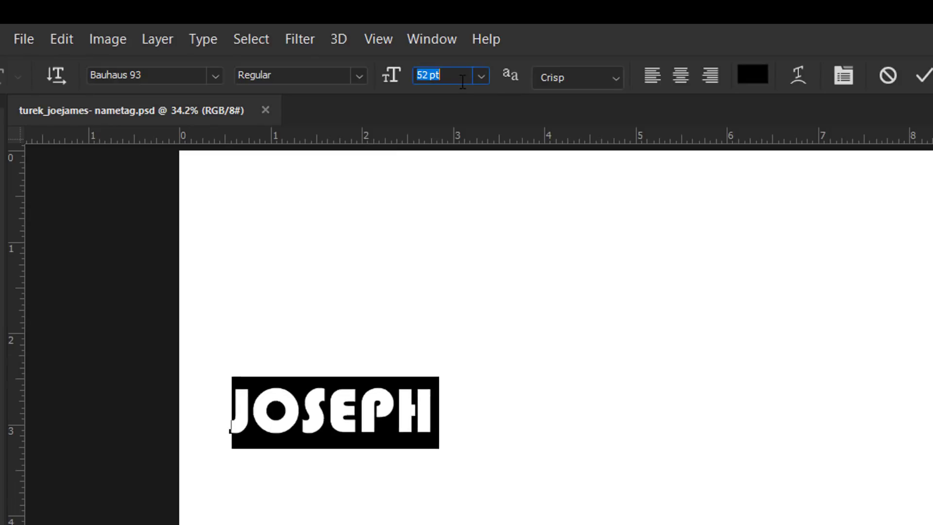
{"action": "scroll", "coordinate": [462, 81], "scroll_direction": "up", "scroll_amount": 20}
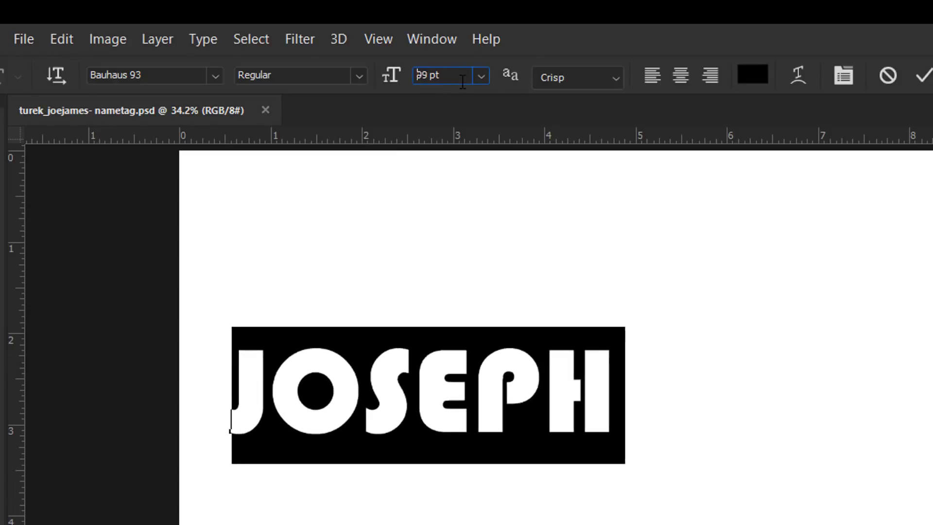
{"action": "scroll", "coordinate": [462, 82], "scroll_direction": "up", "scroll_amount": 20}
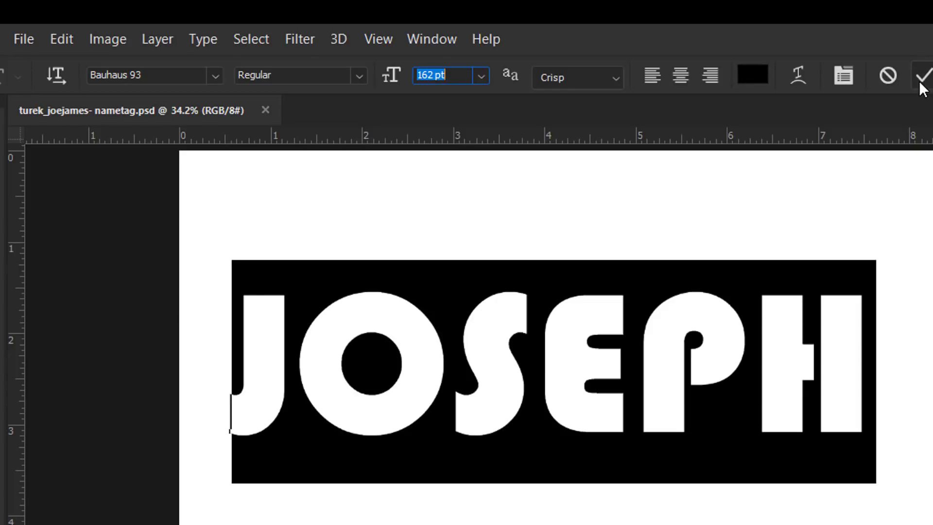
{"action": "left_click", "coordinate": [923, 77]}
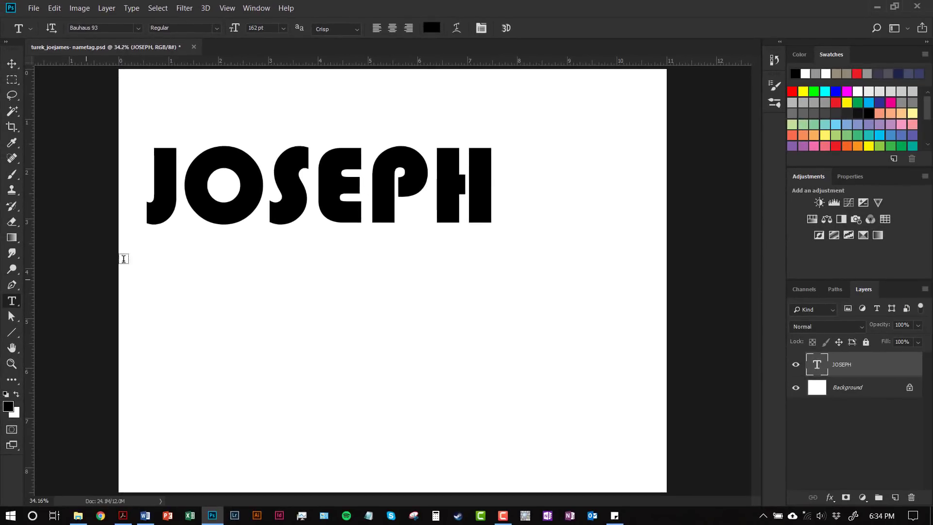
{"action": "left_click", "coordinate": [262, 188]}
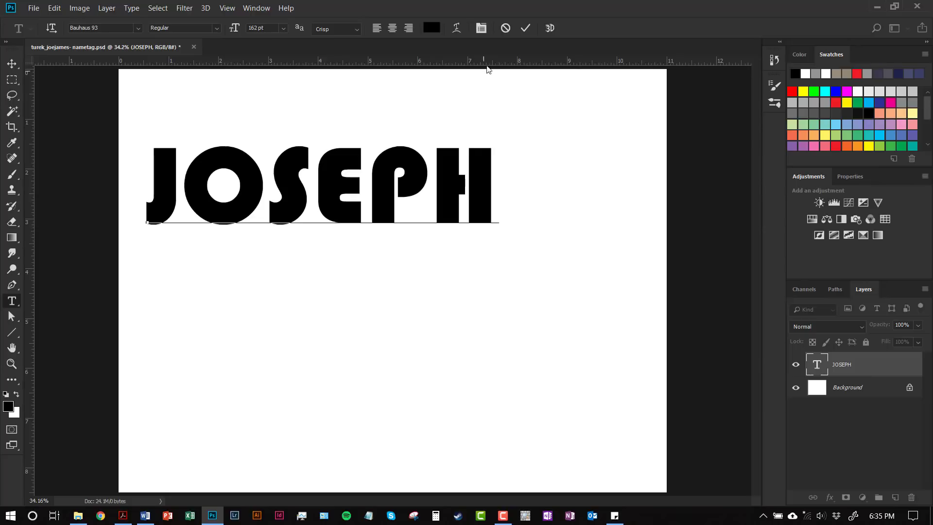
{"action": "left_click", "coordinate": [524, 29]}
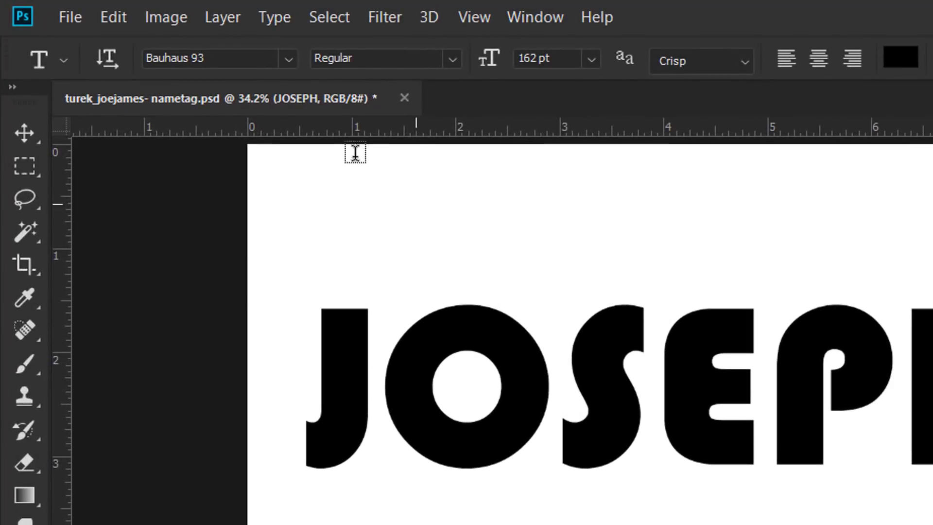
Open the Glyphs panel from the Type menu, enlarge it and float it freely
{"action": "left_click", "coordinate": [273, 20]}
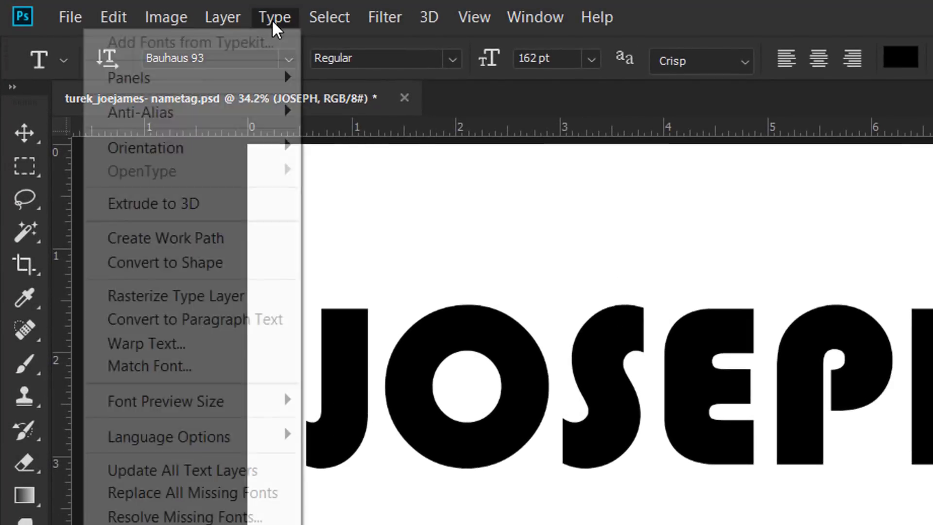
{"action": "mouse_move", "coordinate": [259, 88]}
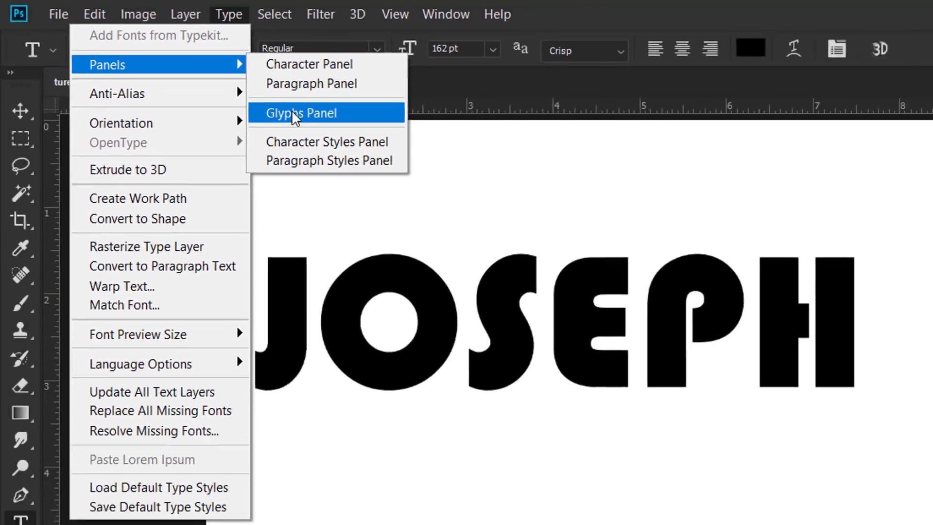
{"action": "left_click", "coordinate": [355, 138]}
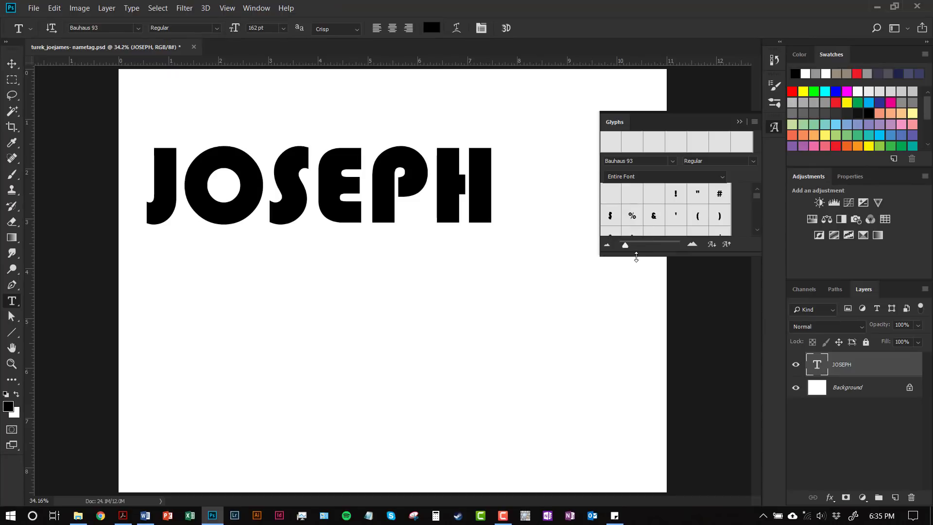
{"action": "left_click", "coordinate": [636, 253]}
{"action": "left_click_drag", "start_coordinate": [638, 252], "coordinate": [637, 312]}
{"action": "left_click_drag", "start_coordinate": [615, 121], "coordinate": [482, 104]}
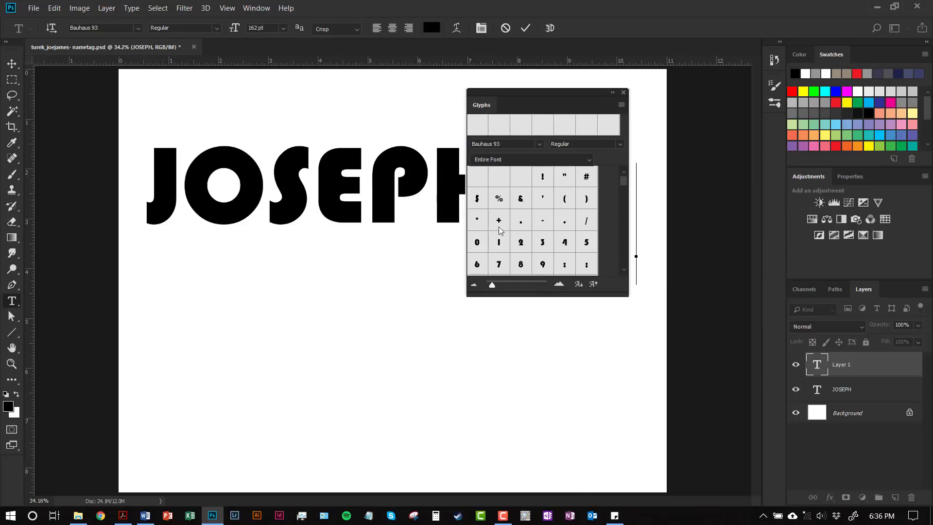
Select the letter E in the name and scroll the glyphs to the accented capitals
{"action": "key", "text": "Escape"}
{"action": "left_click", "coordinate": [426, 192]}
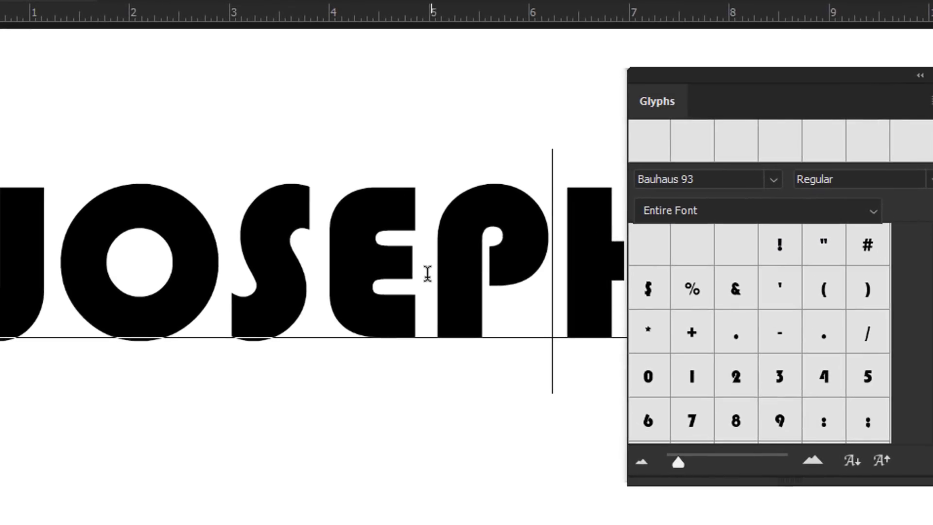
{"action": "left_click", "coordinate": [342, 193]}
{"action": "left_click_drag", "start_coordinate": [377, 275], "coordinate": [342, 262]}
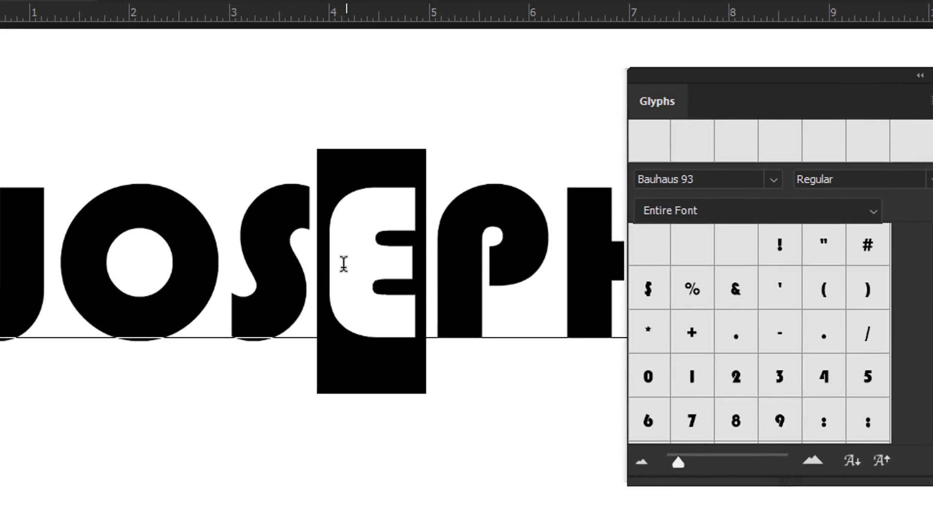
{"action": "scroll", "coordinate": [855, 365], "scroll_direction": "down", "scroll_amount": 4}
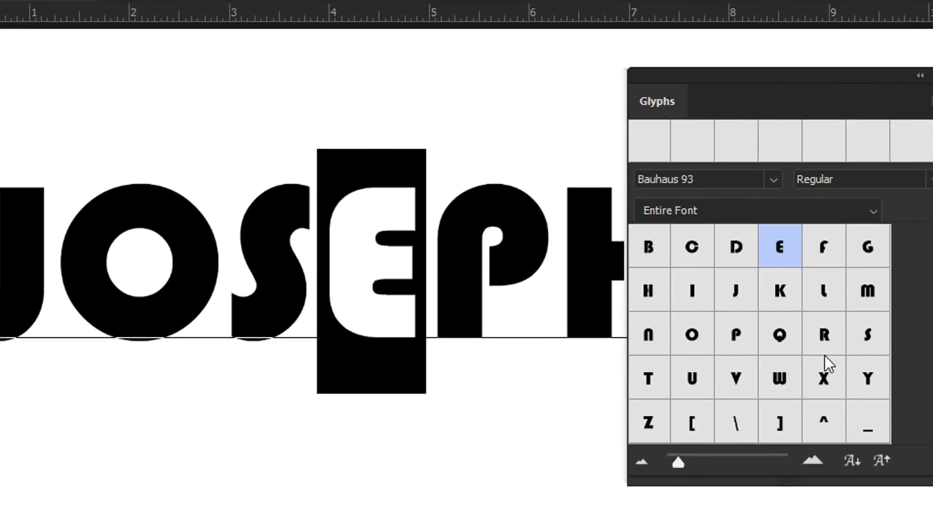
{"action": "scroll", "coordinate": [818, 354], "scroll_direction": "down", "scroll_amount": 6}
{"action": "scroll", "coordinate": [801, 351], "scroll_direction": "down", "scroll_amount": 4}
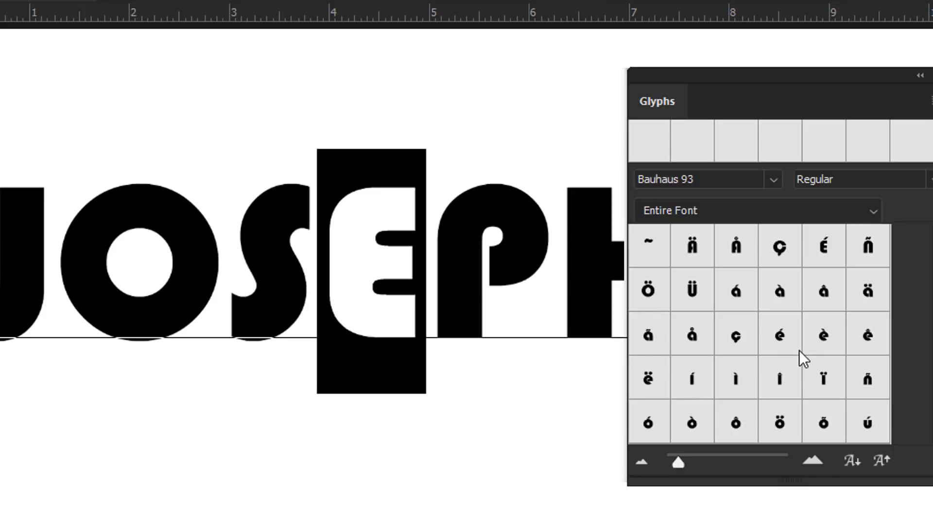
{"action": "scroll", "coordinate": [778, 339], "scroll_direction": "down", "scroll_amount": 12}
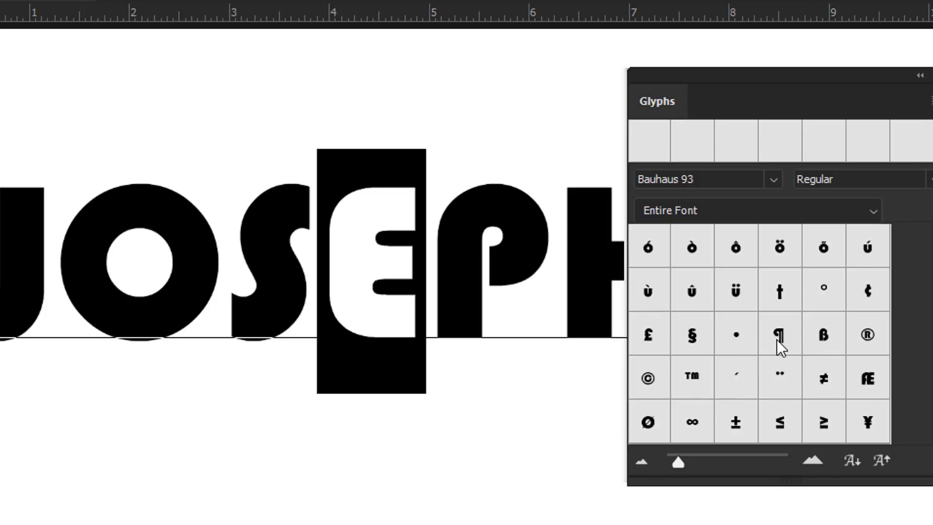
{"action": "scroll", "coordinate": [775, 339], "scroll_direction": "down", "scroll_amount": 15}
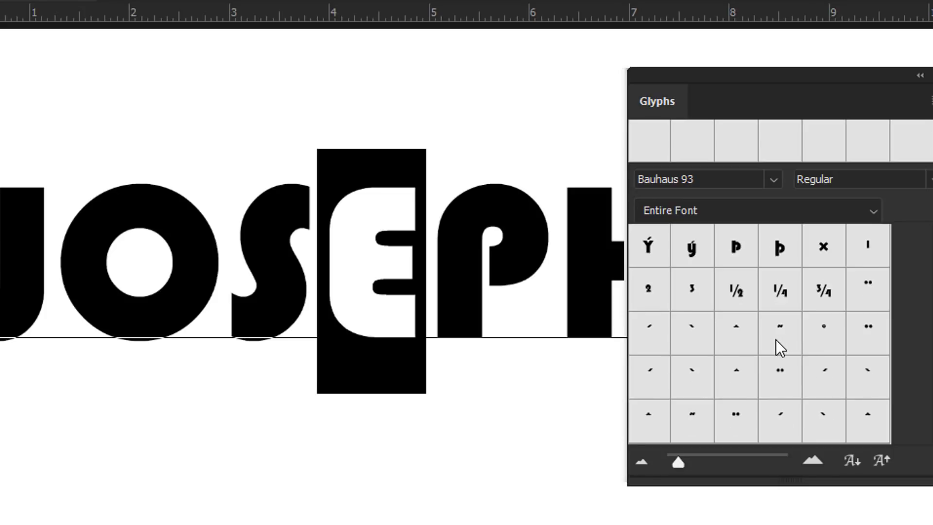
{"action": "scroll", "coordinate": [772, 337], "scroll_direction": "up", "scroll_amount": 10}
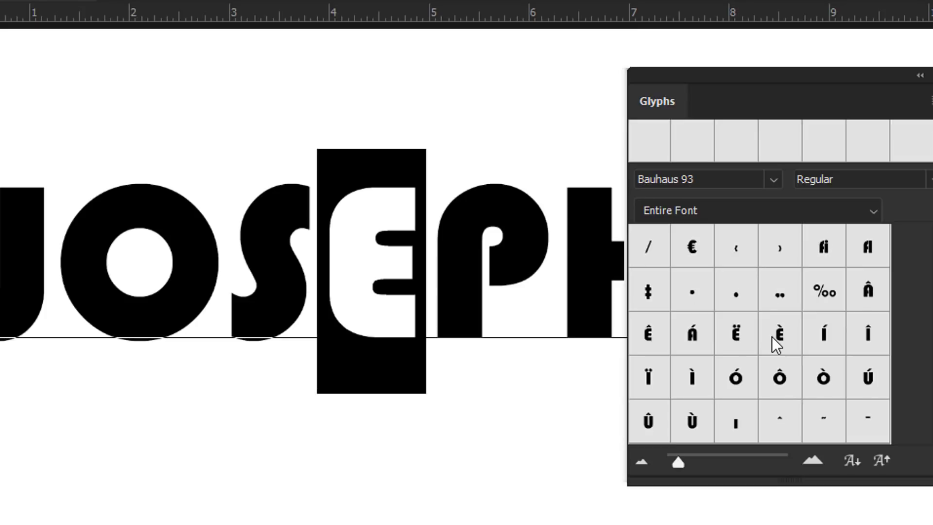
{"action": "scroll", "coordinate": [772, 337], "scroll_direction": "down", "scroll_amount": 2}
{"action": "scroll", "coordinate": [758, 335], "scroll_direction": "down", "scroll_amount": 3}
{"action": "scroll", "coordinate": [759, 335], "scroll_direction": "up", "scroll_amount": 8}
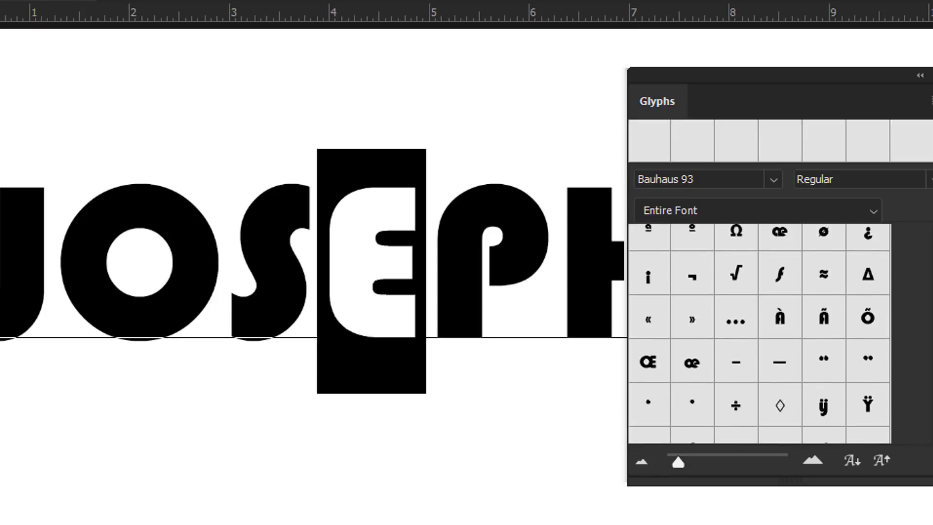
{"action": "scroll", "coordinate": [759, 335], "scroll_direction": "up", "scroll_amount": 11}
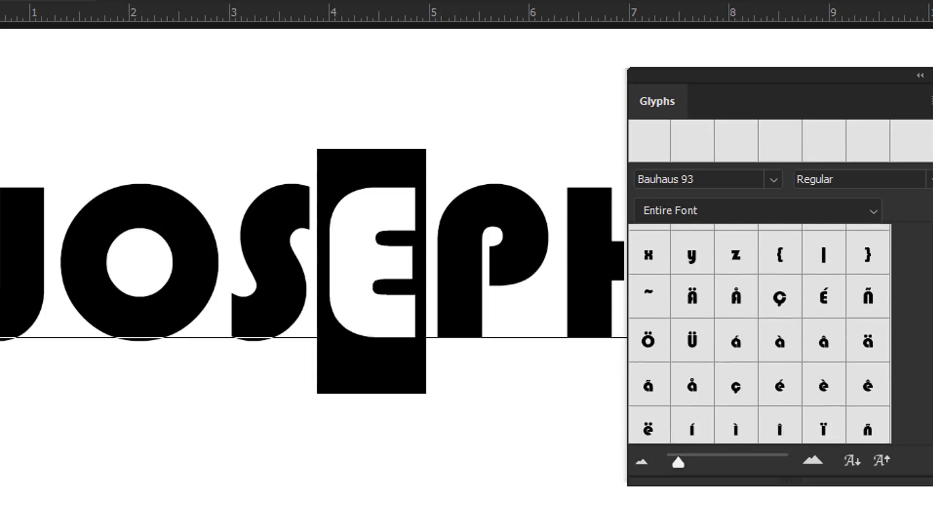
{"action": "scroll", "coordinate": [930, 365], "scroll_direction": "up", "scroll_amount": 2}
{"action": "scroll", "coordinate": [931, 365], "scroll_direction": "down", "scroll_amount": 14}
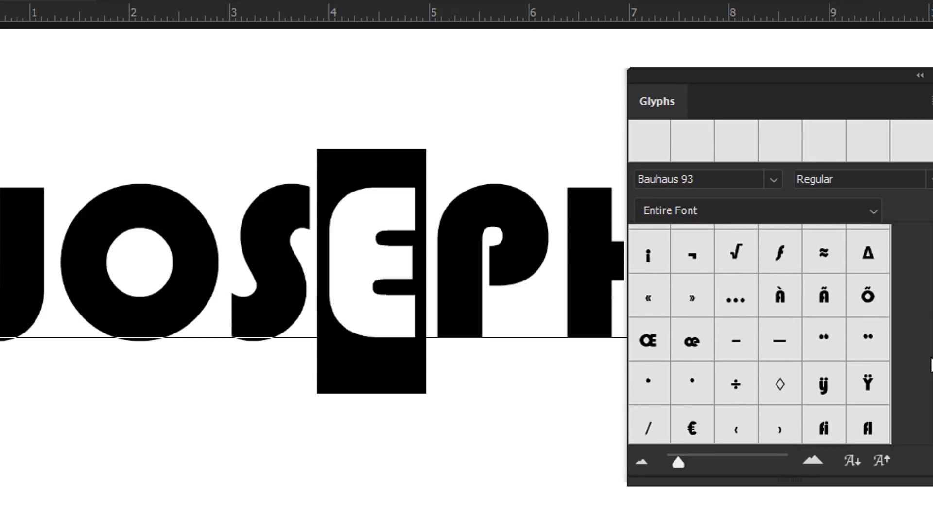
{"action": "scroll", "coordinate": [930, 364], "scroll_direction": "down", "scroll_amount": 5}
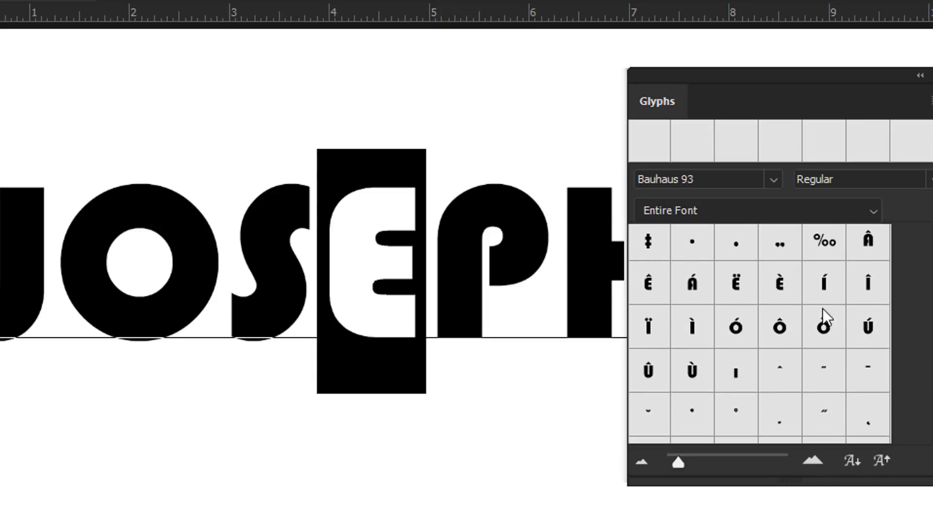
Replace the E with the accented È glyph, commit, and reposition the Glyphs panel
{"action": "double_click", "coordinate": [783, 284]}
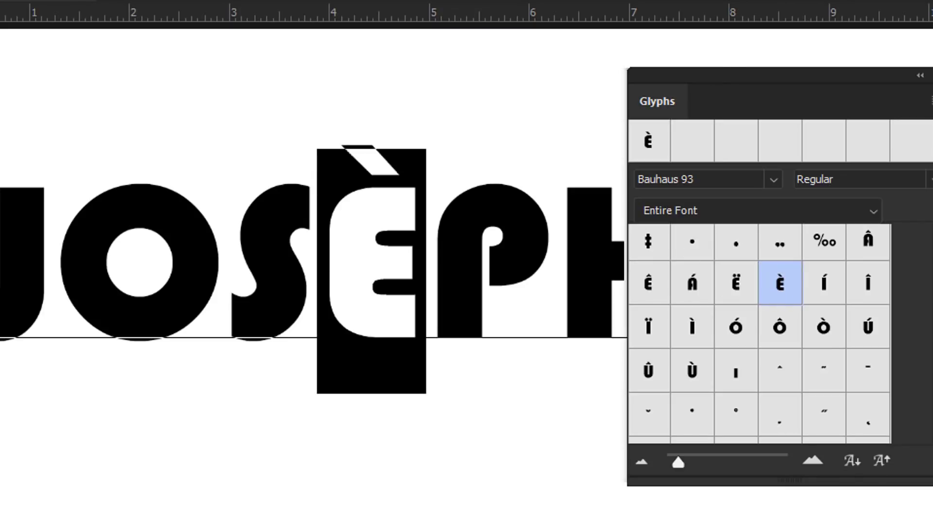
{"action": "key", "text": "Escape"}
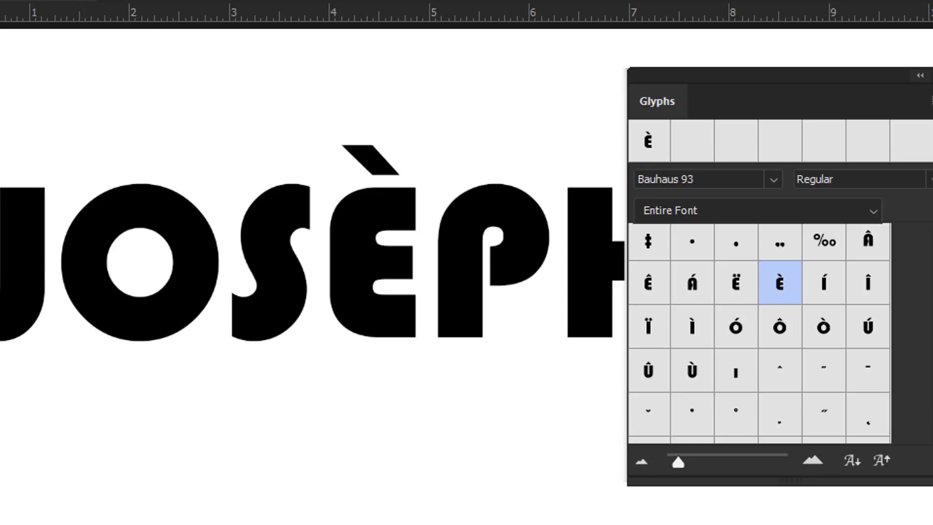
{"action": "left_click_drag", "start_coordinate": [868, 80], "coordinate": [932, 100]}
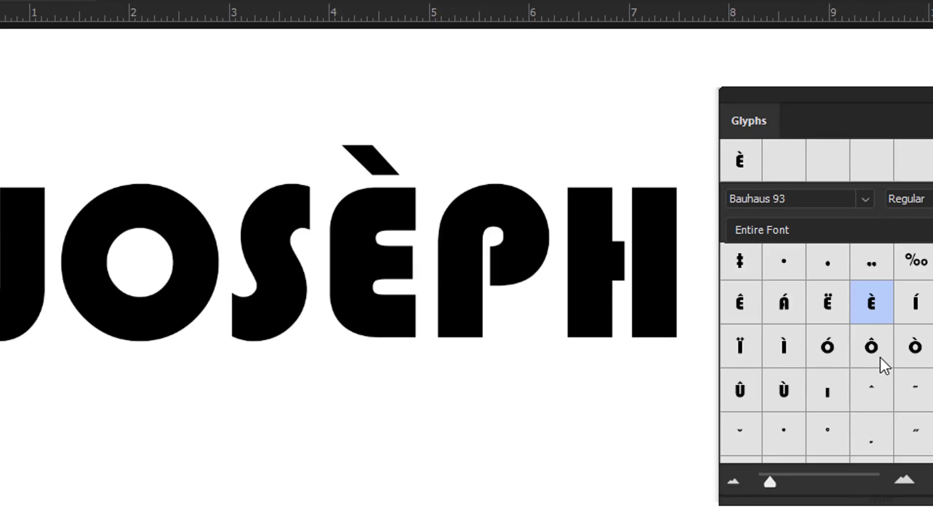
{"action": "scroll", "coordinate": [842, 363], "scroll_direction": "up", "scroll_amount": 2}
{"action": "scroll", "coordinate": [865, 374], "scroll_direction": "up", "scroll_amount": 4}
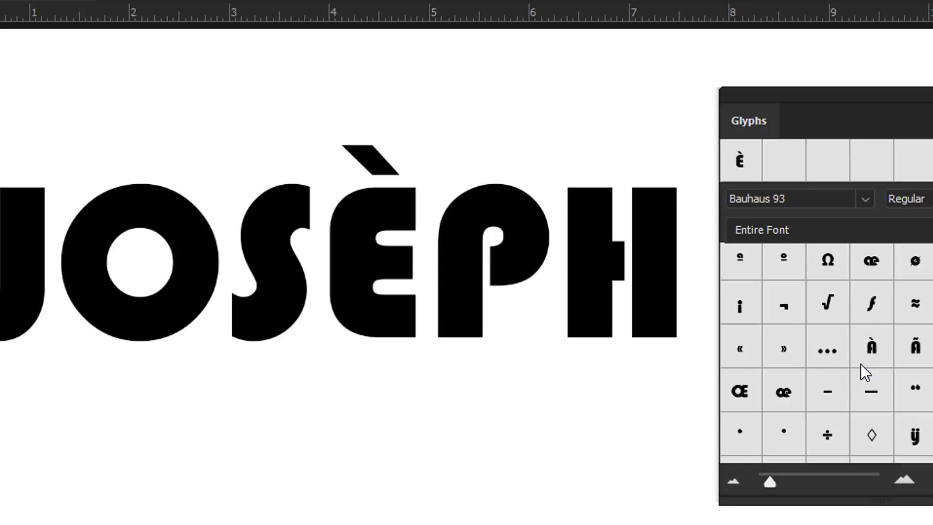
{"action": "scroll", "coordinate": [833, 372], "scroll_direction": "up", "scroll_amount": 4}
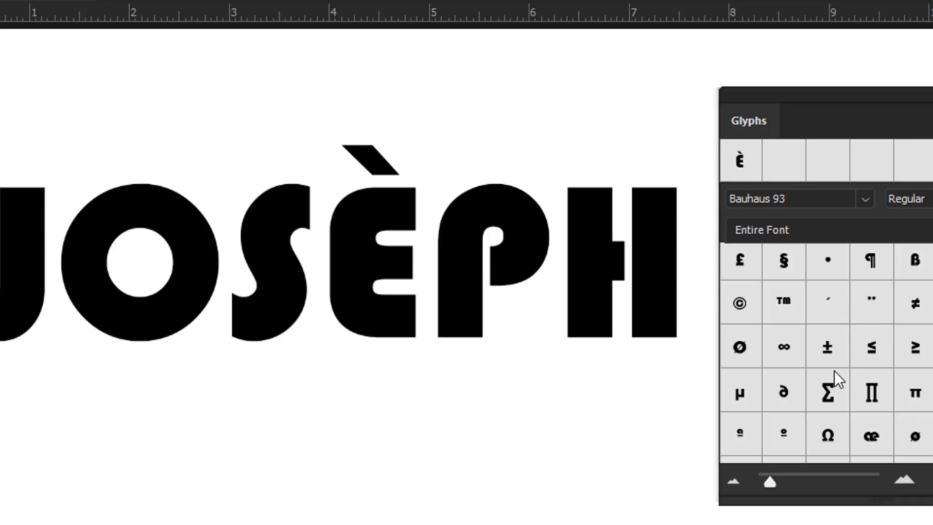
{"action": "scroll", "coordinate": [835, 371], "scroll_direction": "down", "scroll_amount": 4}
{"action": "scroll", "coordinate": [840, 359], "scroll_direction": "up", "scroll_amount": 6}
{"action": "scroll", "coordinate": [841, 360], "scroll_direction": "up", "scroll_amount": 12}
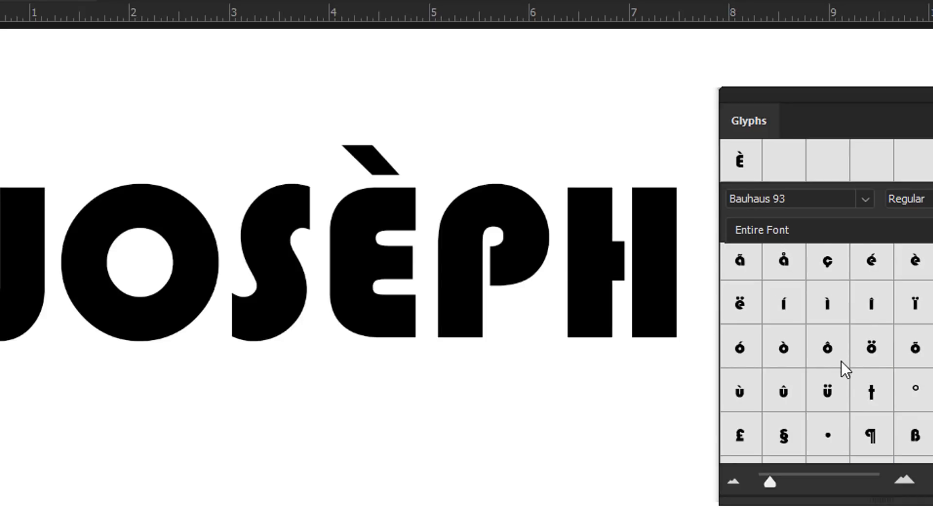
{"action": "scroll", "coordinate": [841, 363], "scroll_direction": "up", "scroll_amount": 8}
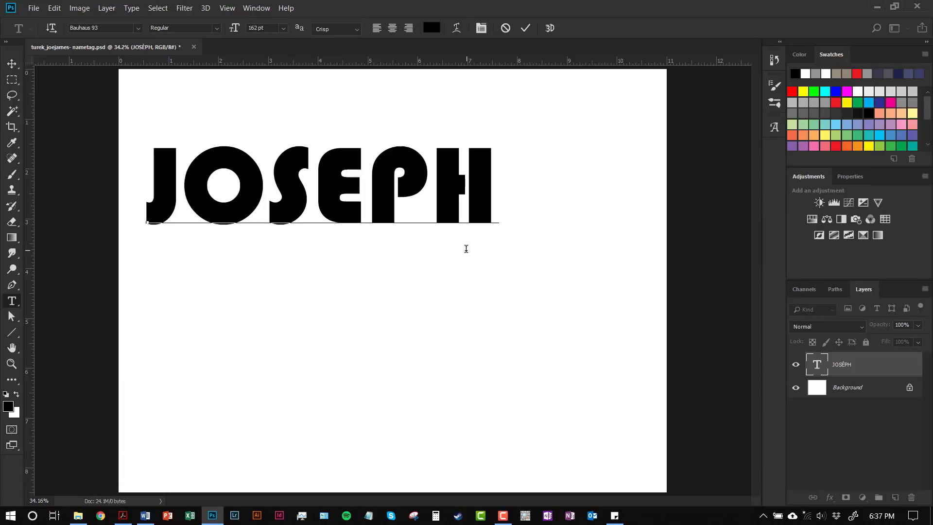
Step back through the History states to the unaccented name, then collapse History
{"action": "key", "text": "ctrl+z"}
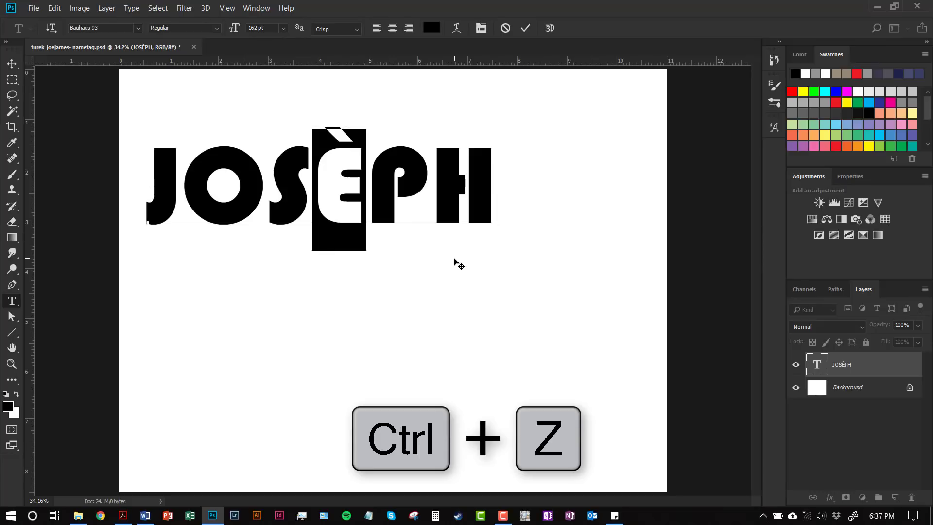
{"action": "left_click", "coordinate": [774, 61]}
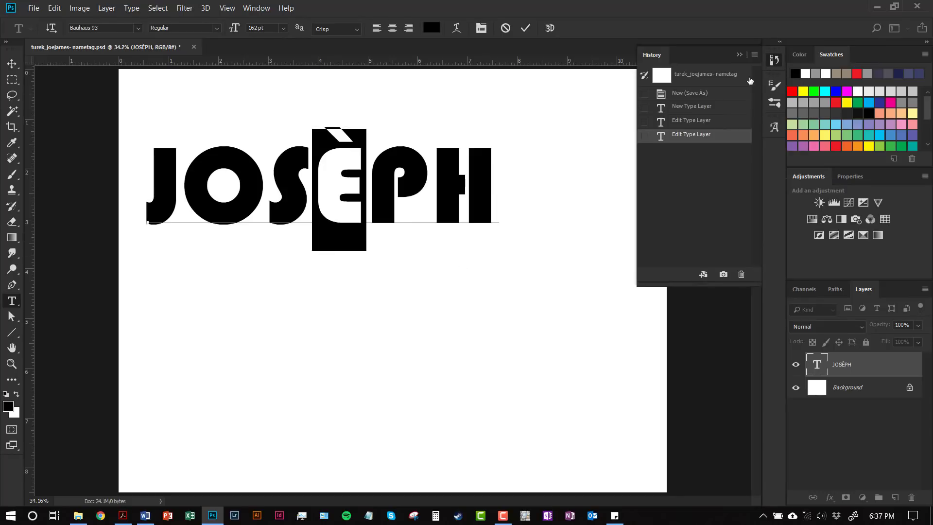
{"action": "left_click", "coordinate": [727, 124]}
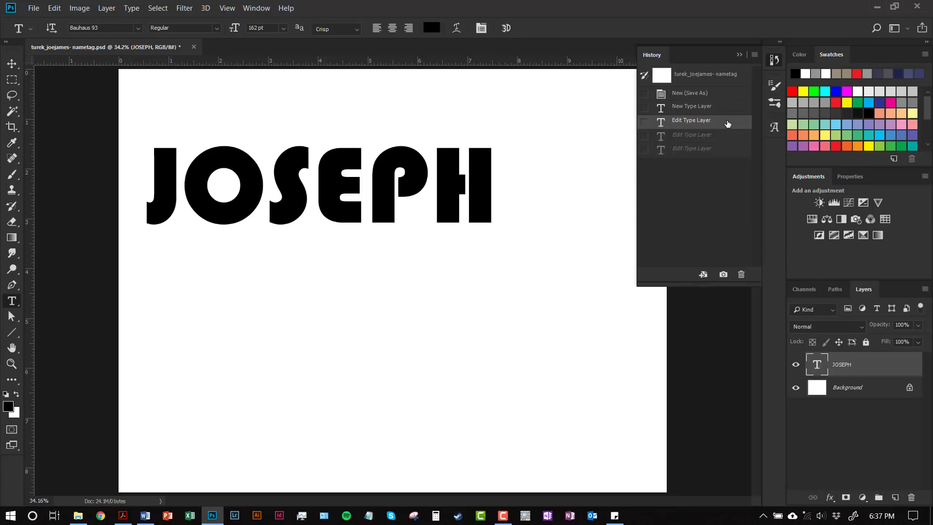
{"action": "left_click", "coordinate": [722, 141]}
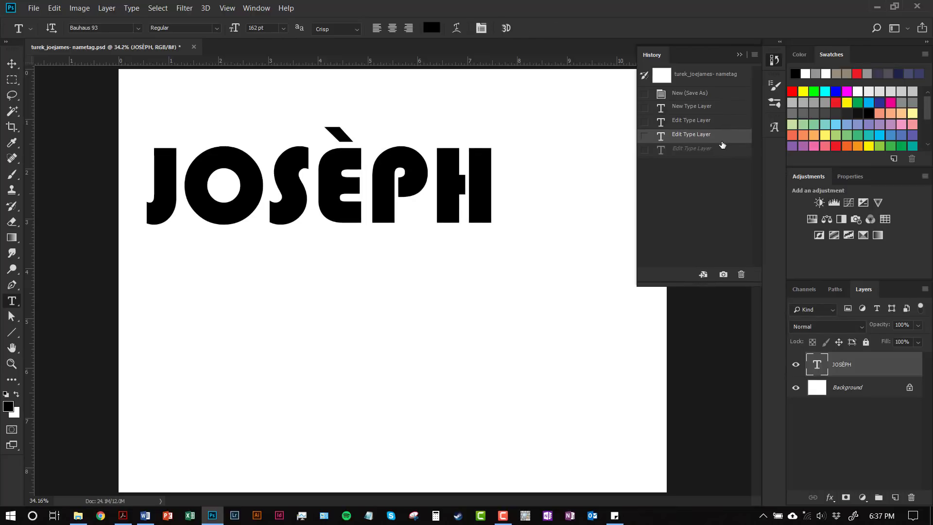
{"action": "left_click", "coordinate": [720, 154]}
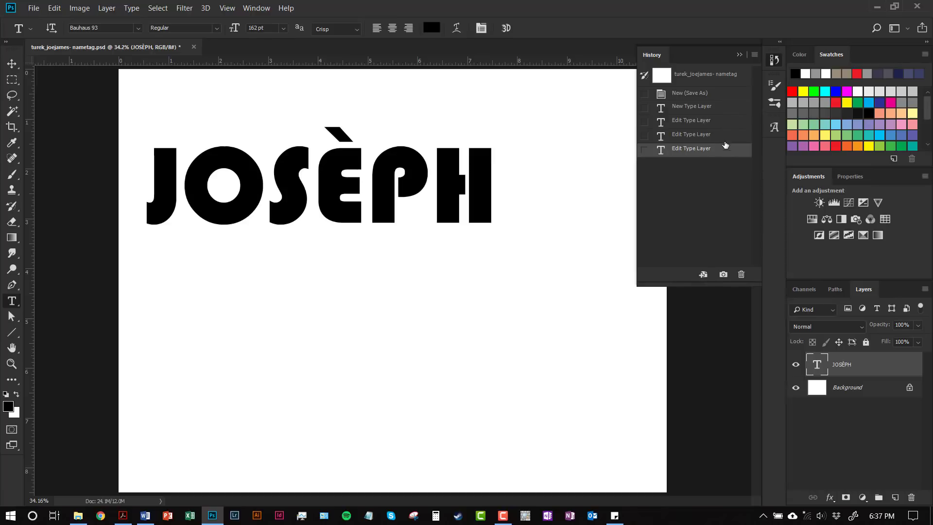
{"action": "left_click", "coordinate": [731, 123]}
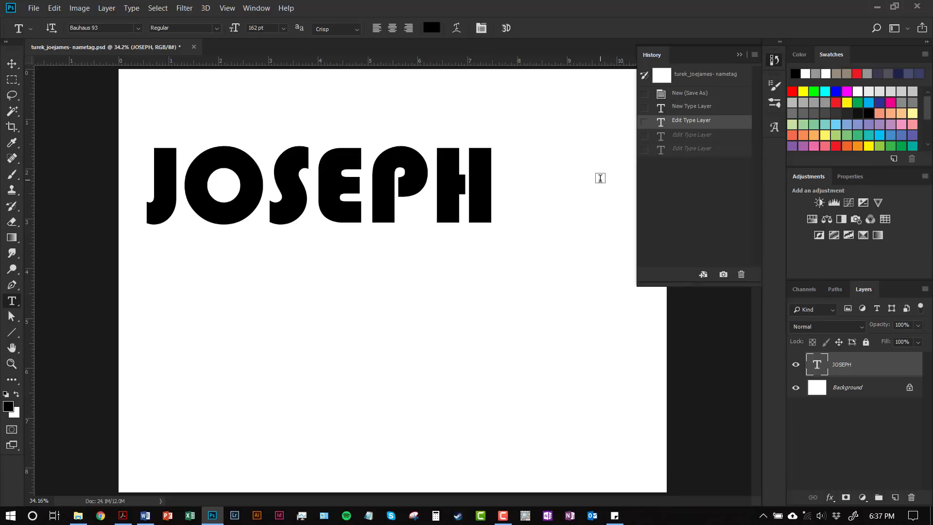
{"action": "key", "text": "ctrl+alt+z"}
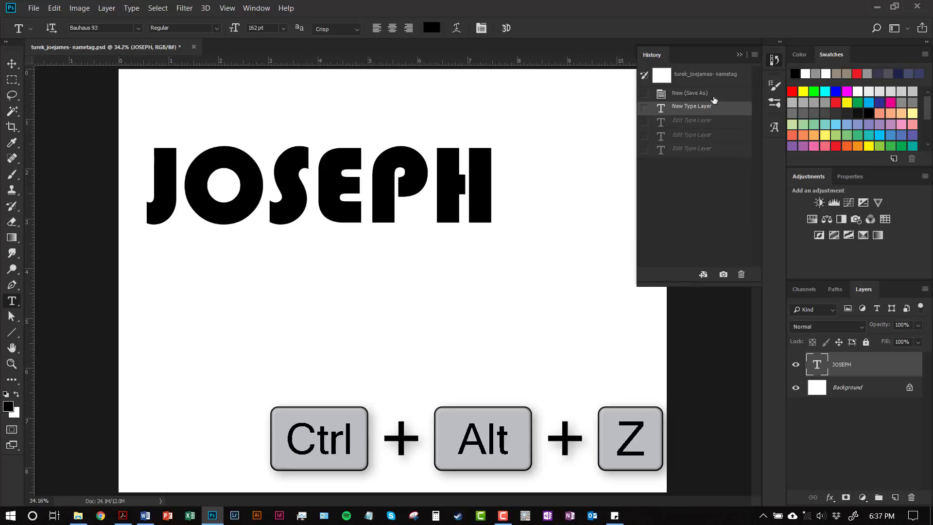
{"action": "left_click", "coordinate": [770, 63]}
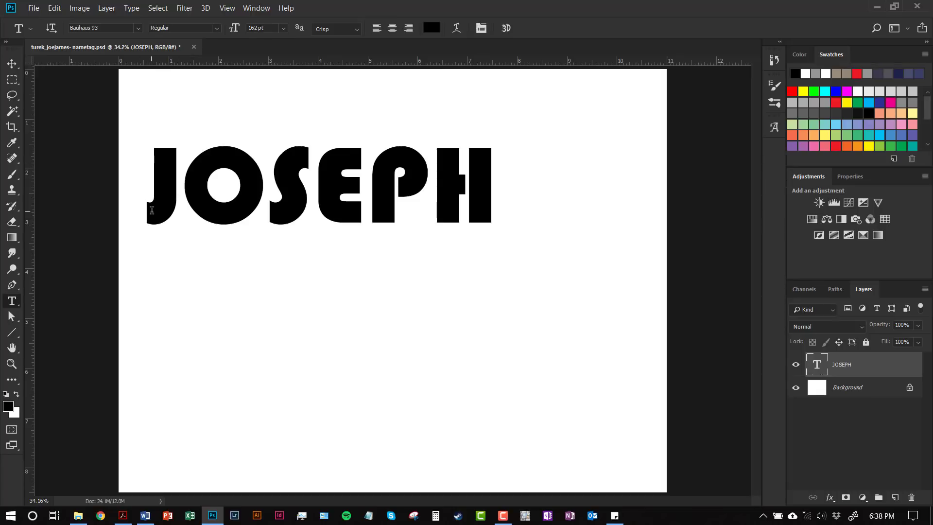
Place Embedded the photo 20180428_094259 from the nametag images folder
{"action": "left_click", "coordinate": [35, 8]}
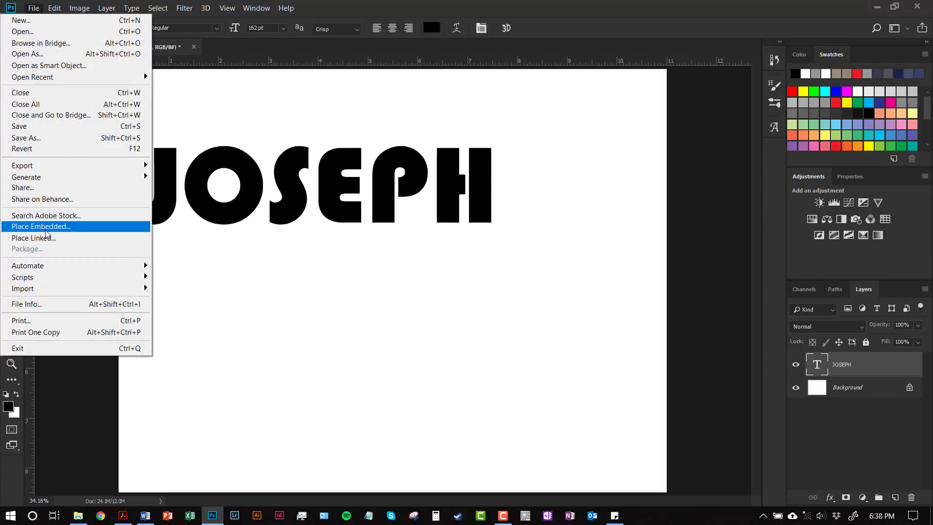
{"action": "left_click", "coordinate": [43, 227]}
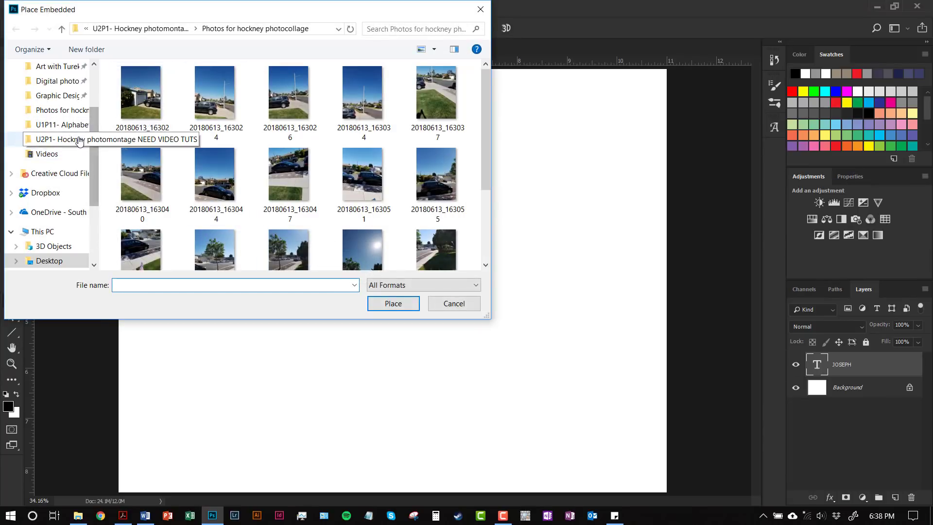
{"action": "left_click", "coordinate": [157, 28]}
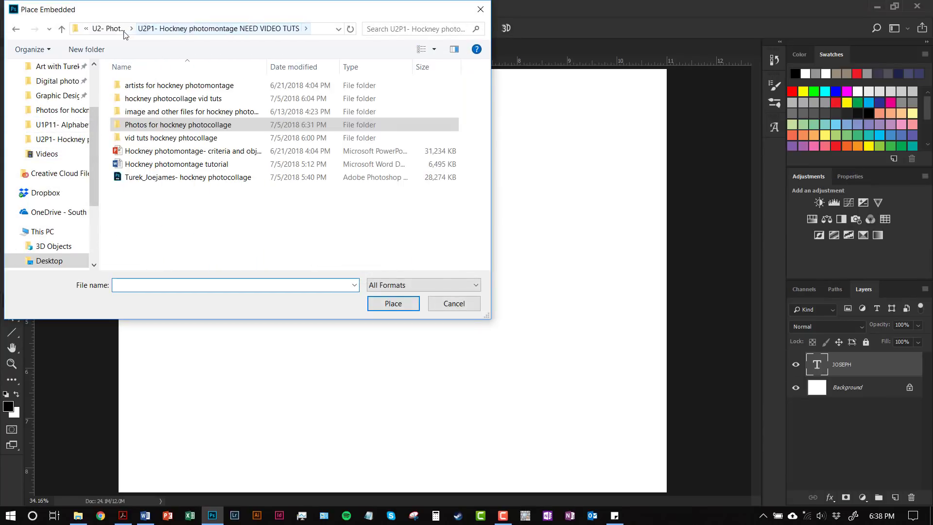
{"action": "left_click", "coordinate": [116, 29]}
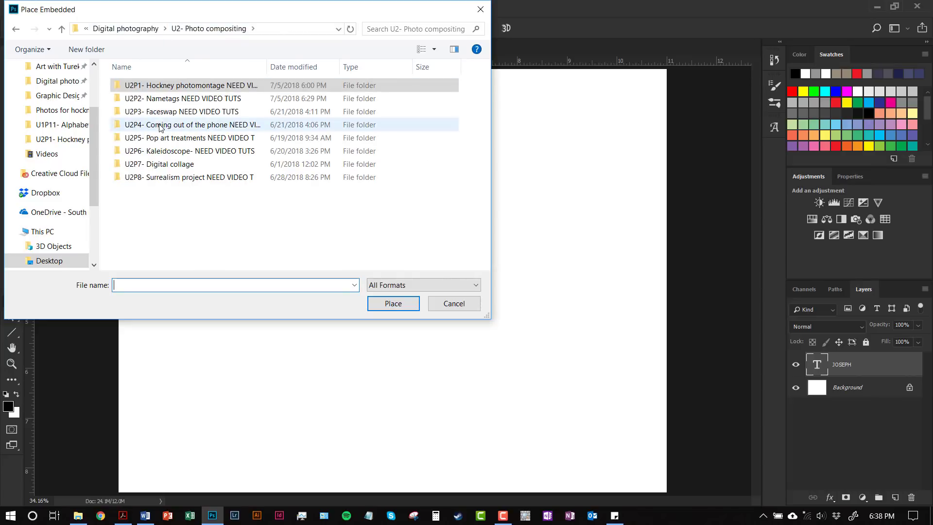
{"action": "double_click", "coordinate": [171, 101]}
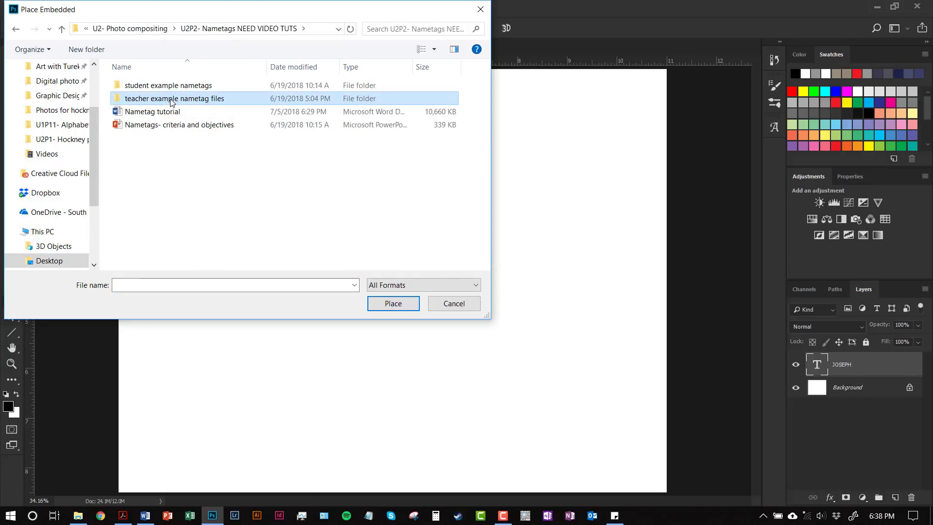
{"action": "double_click", "coordinate": [171, 101]}
{"action": "double_click", "coordinate": [141, 106]}
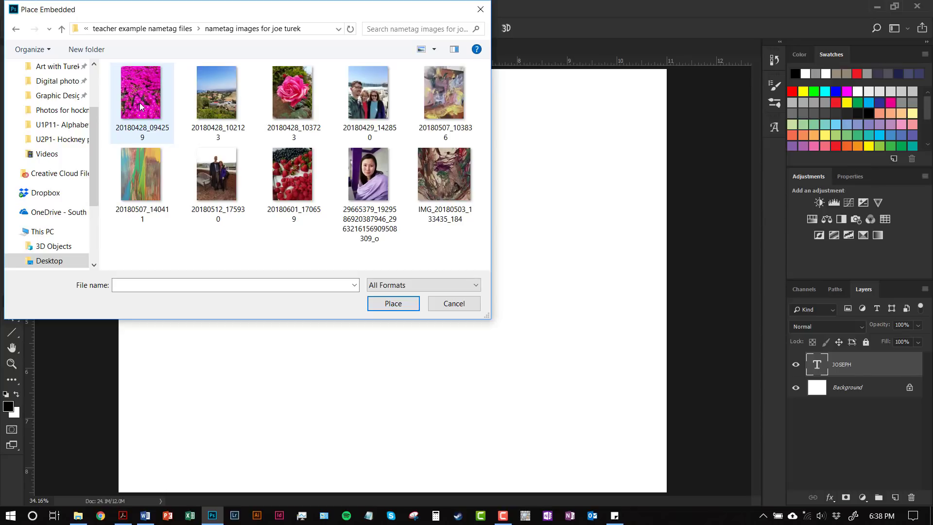
{"action": "left_click", "coordinate": [144, 116]}
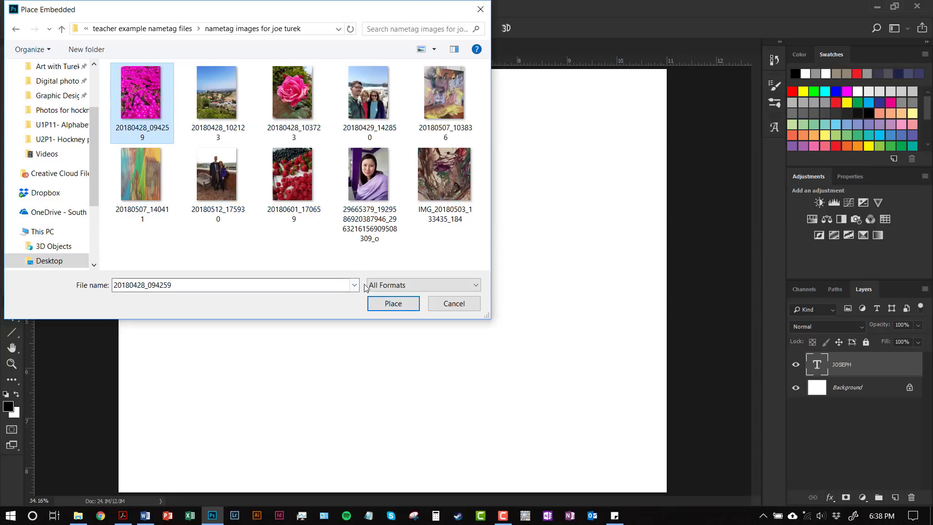
{"action": "left_click", "coordinate": [374, 304]}
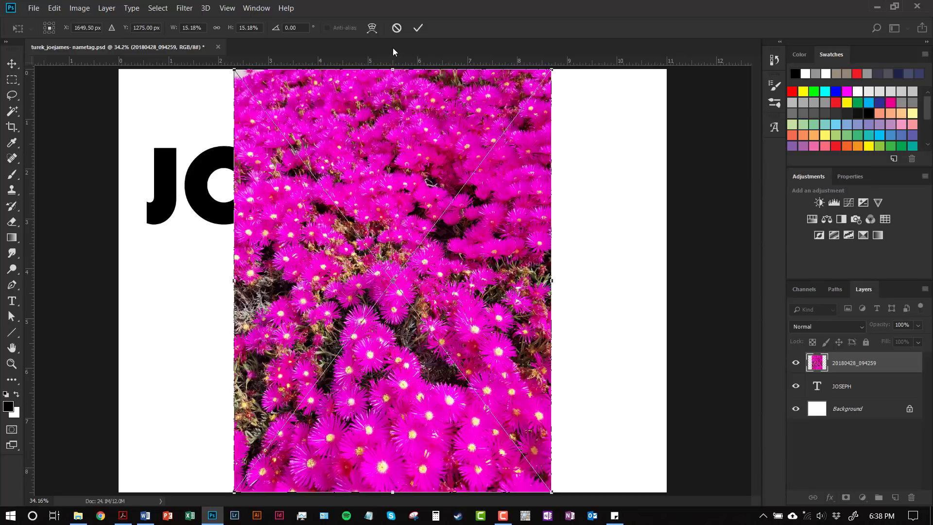
Commit the placed flower photo 20180428_094259, rasterize its layer, and switch to the Move tool
{"action": "left_click", "coordinate": [417, 28]}
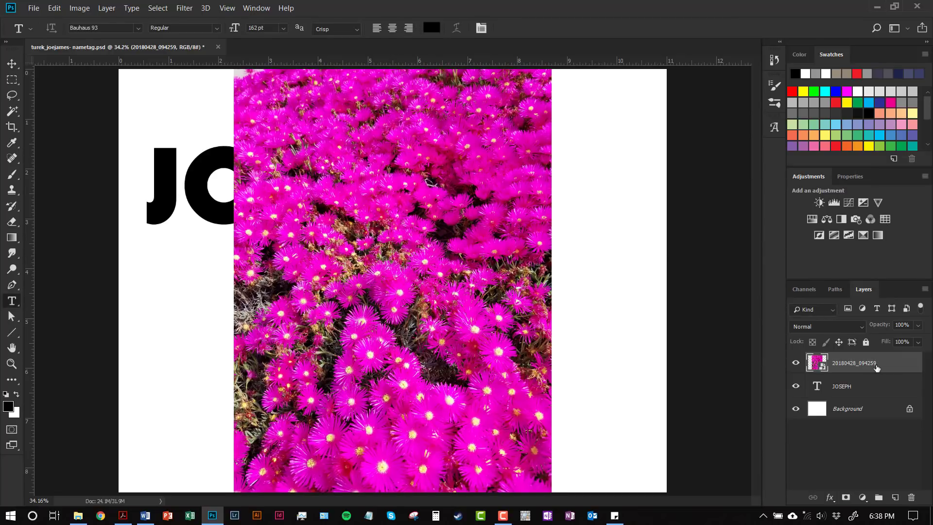
{"action": "right_click", "coordinate": [883, 370]}
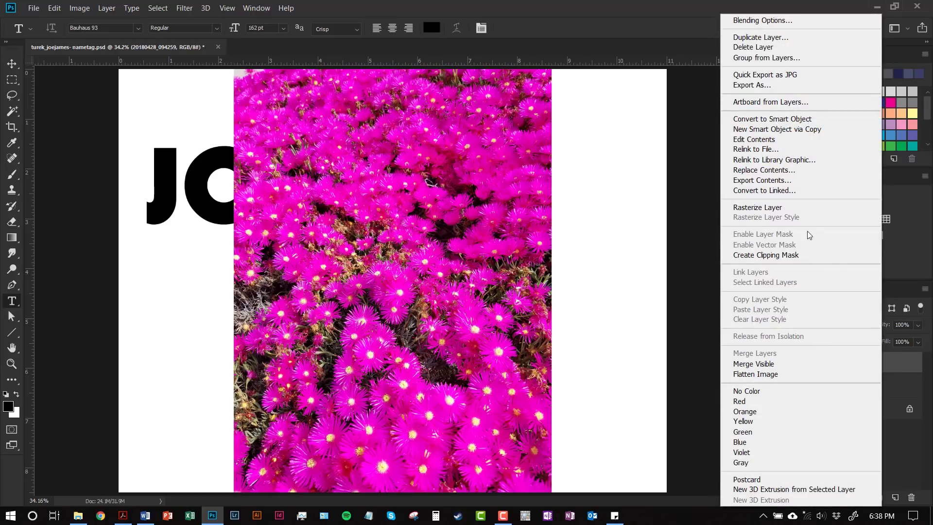
{"action": "left_click", "coordinate": [796, 208]}
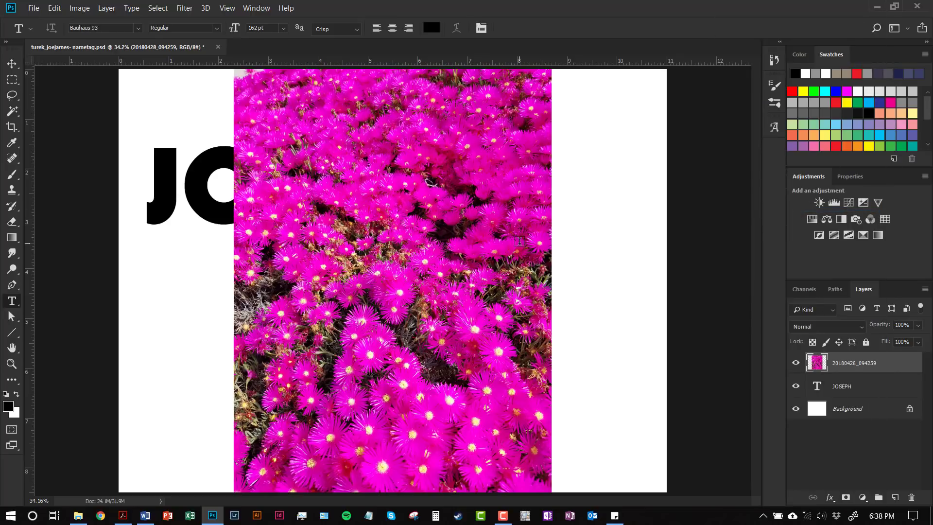
{"action": "left_click", "coordinate": [12, 64]}
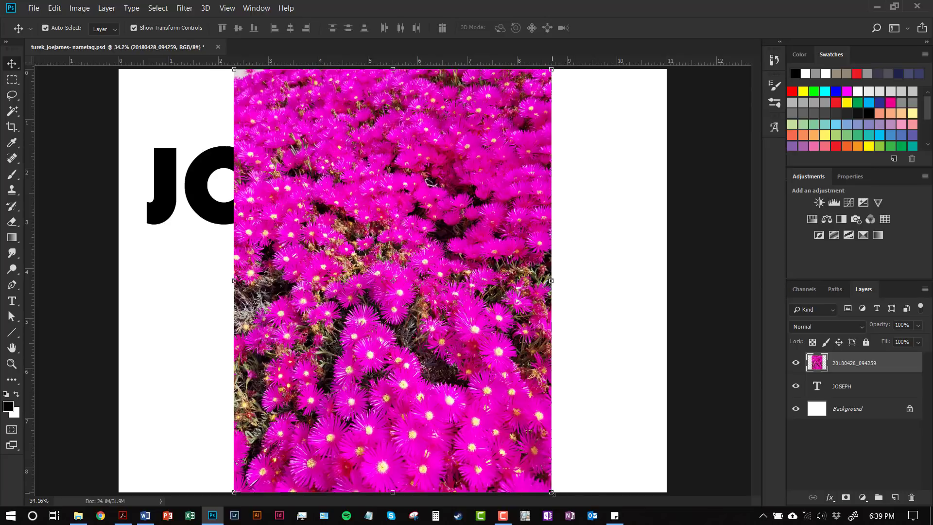
Scale the flower photo to about 41% and position it over the J at the left edge
{"action": "left_click_drag", "start_coordinate": [551, 492], "coordinate": [237, 270]}
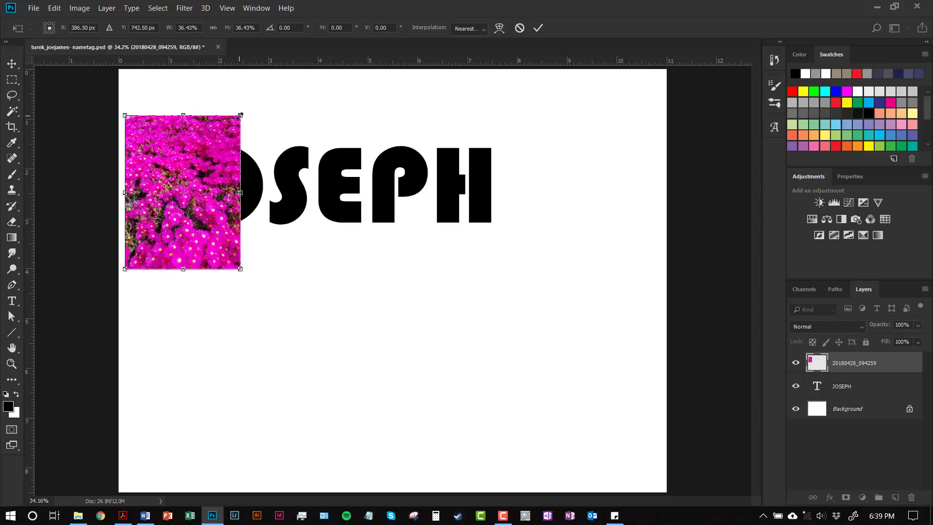
{"action": "left_click_drag", "start_coordinate": [240, 115], "coordinate": [309, 126]}
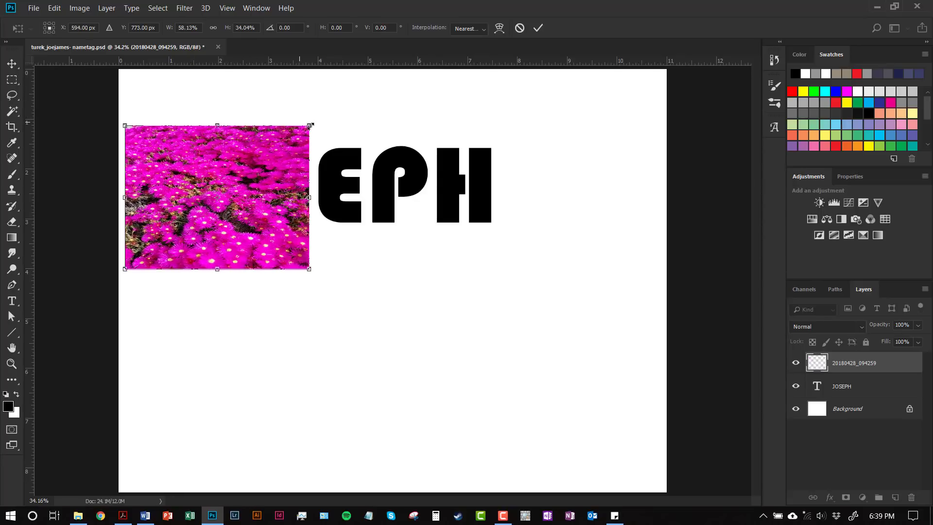
{"action": "left_click", "coordinate": [519, 28]}
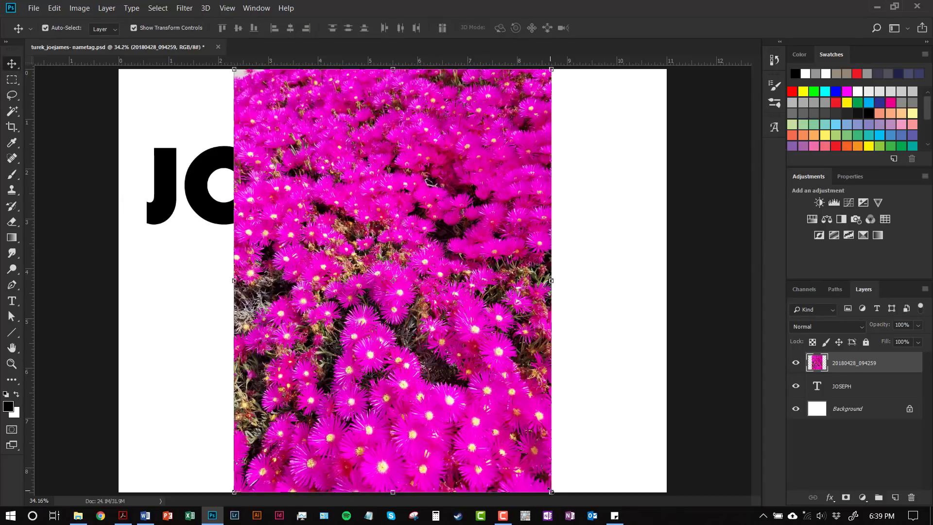
{"action": "left_click_drag", "start_coordinate": [549, 489], "coordinate": [351, 254]}
{"action": "left_click_drag", "start_coordinate": [354, 214], "coordinate": [240, 250]}
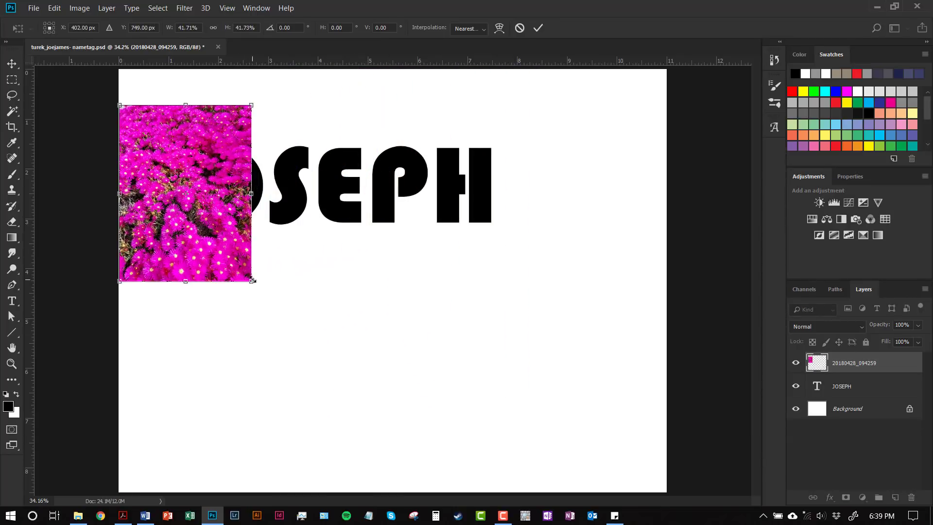
{"action": "left_click_drag", "start_coordinate": [253, 280], "coordinate": [250, 278]}
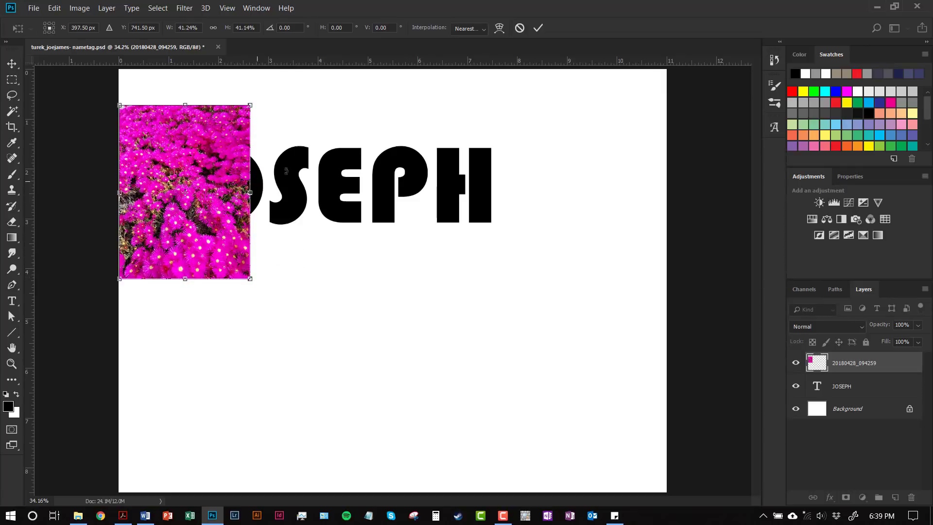
{"action": "left_click", "coordinate": [538, 29]}
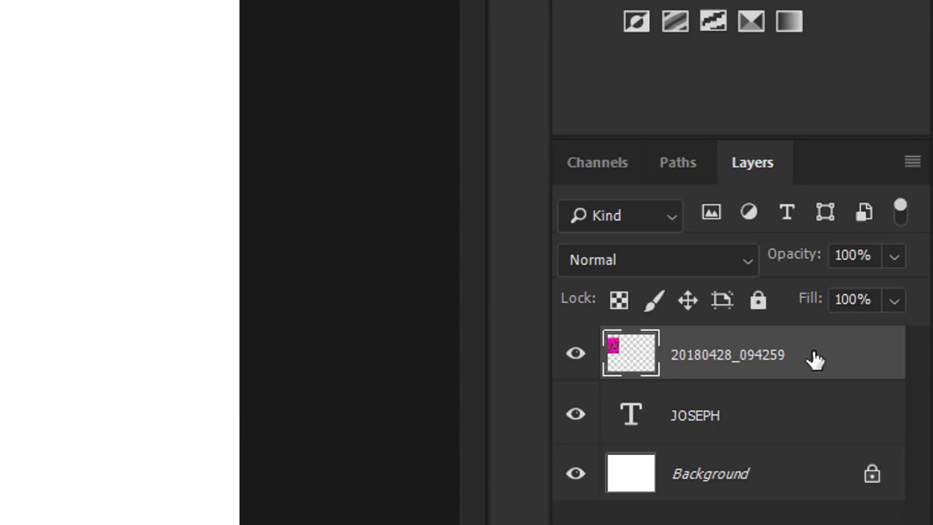
Move layer 20180428_094259 below the JOSEPH layer, then select JOSEPH
{"action": "left_click_drag", "start_coordinate": [812, 358], "coordinate": [817, 422]}
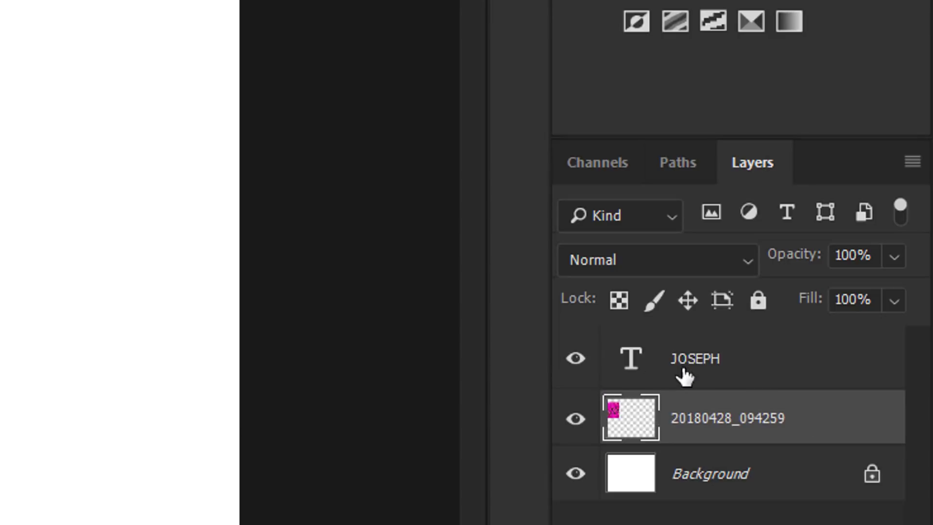
{"action": "left_click", "coordinate": [781, 369]}
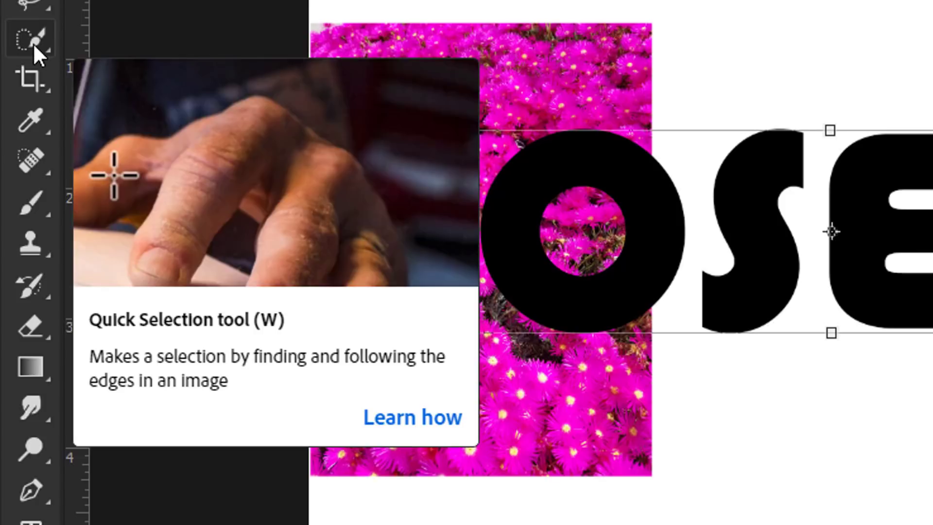
Switch to the Magic Wand Tool and select the black J of JOSEPH
{"action": "right_click", "coordinate": [33, 41]}
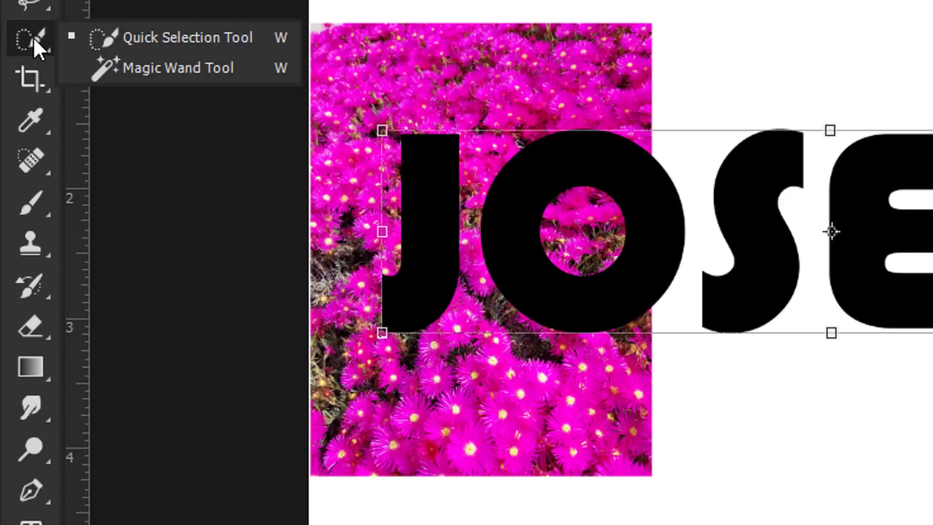
{"action": "left_click", "coordinate": [144, 72]}
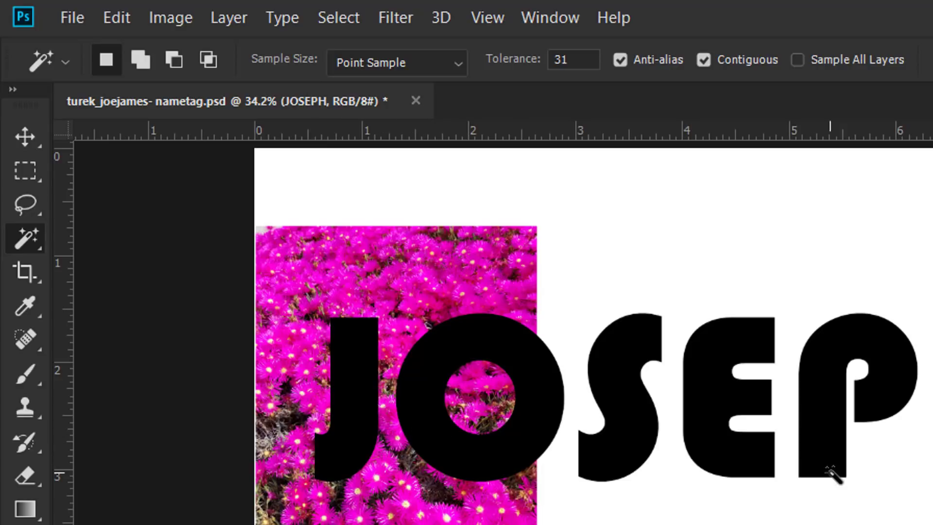
{"action": "left_click", "coordinate": [354, 411]}
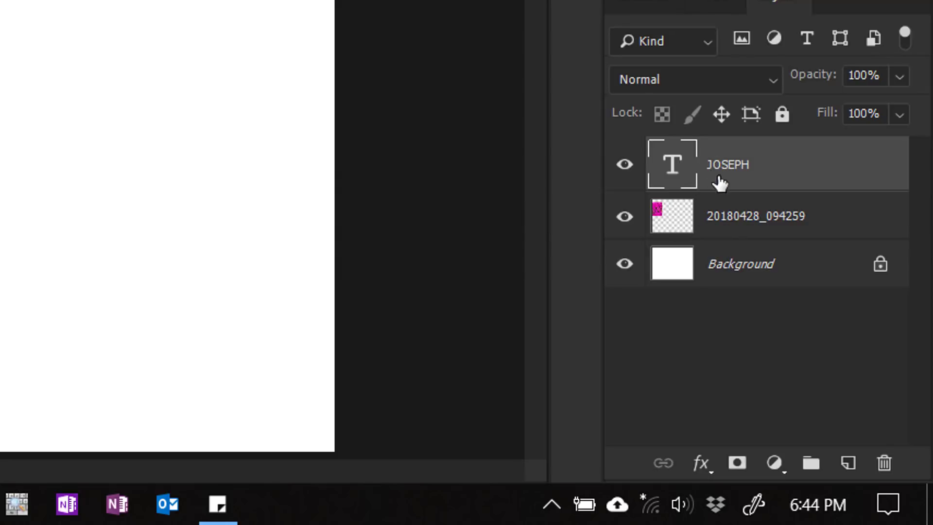
Add a J-shaped layer mask to 20180428_094259, toggling JOSEPH off and on to check it
{"action": "left_click", "coordinate": [820, 225]}
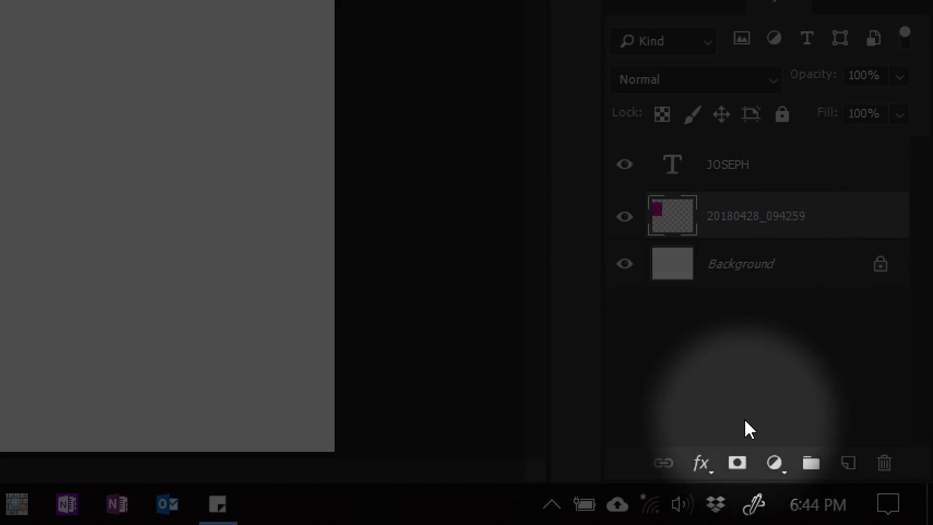
{"action": "left_click", "coordinate": [736, 470], "text": "alt"}
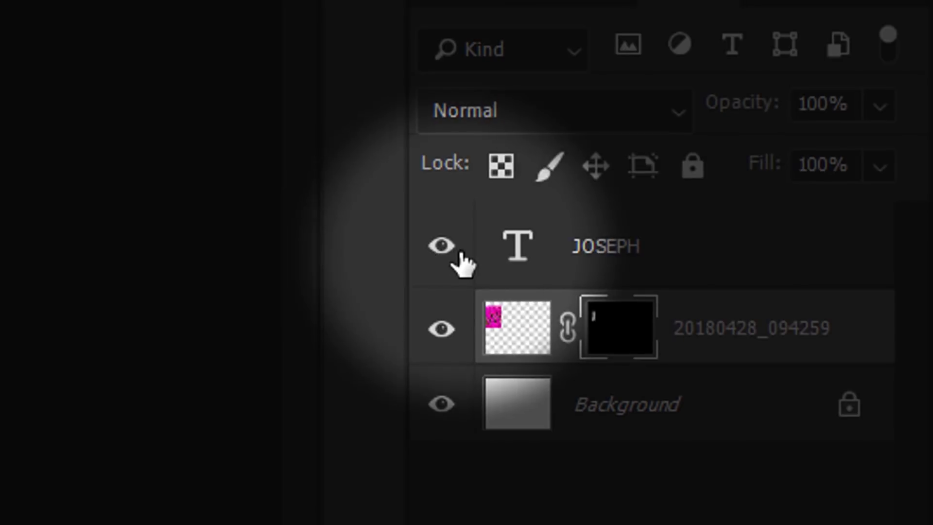
{"action": "left_click", "coordinate": [441, 246]}
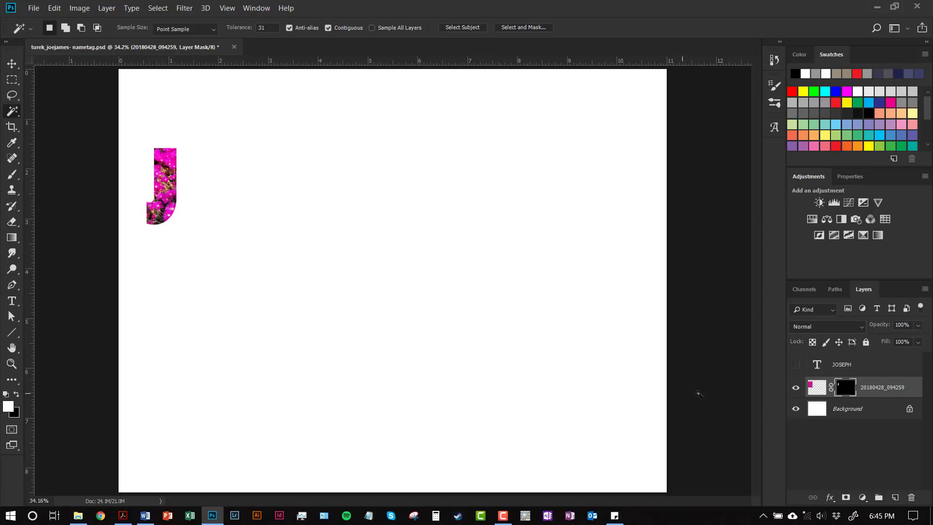
{"action": "left_click", "coordinate": [796, 365]}
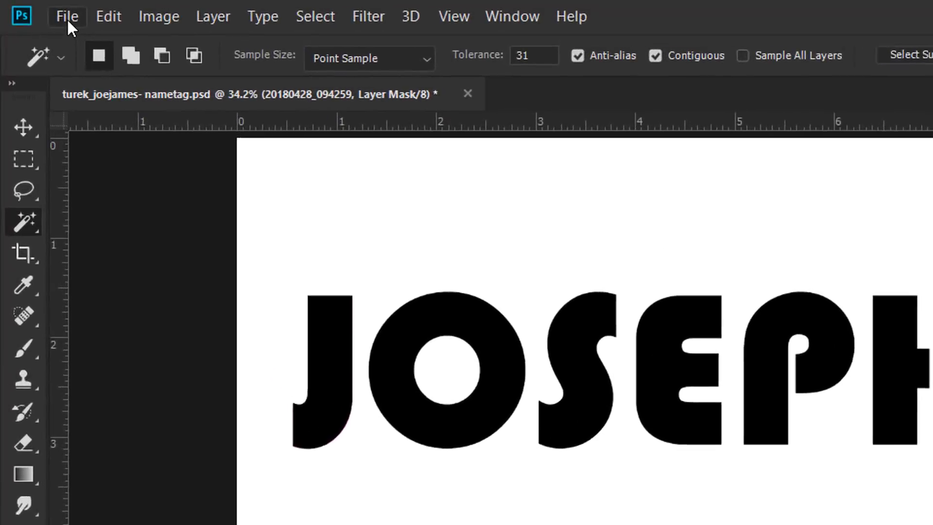
Place 20180507_140411 as an embedded image, scaled to 6.74% over the O and S
{"action": "left_click", "coordinate": [33, 8]}
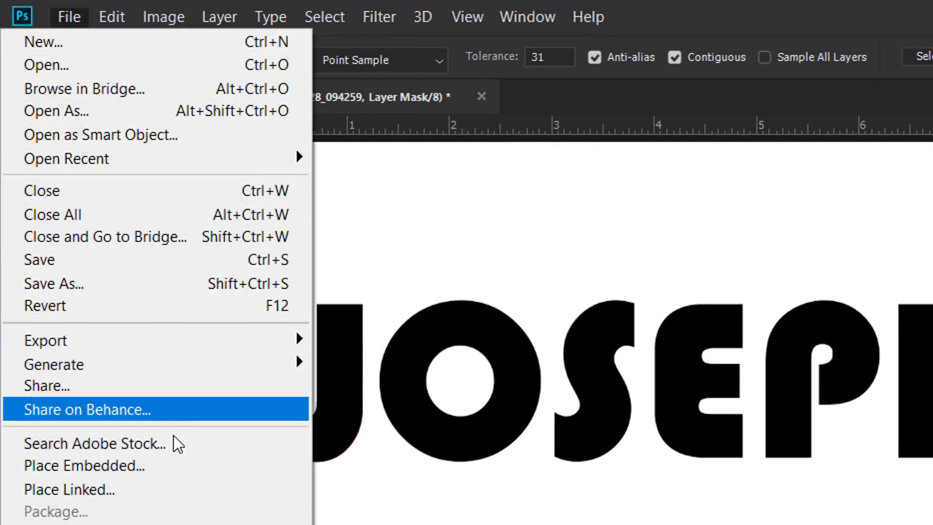
{"action": "left_click", "coordinate": [165, 465]}
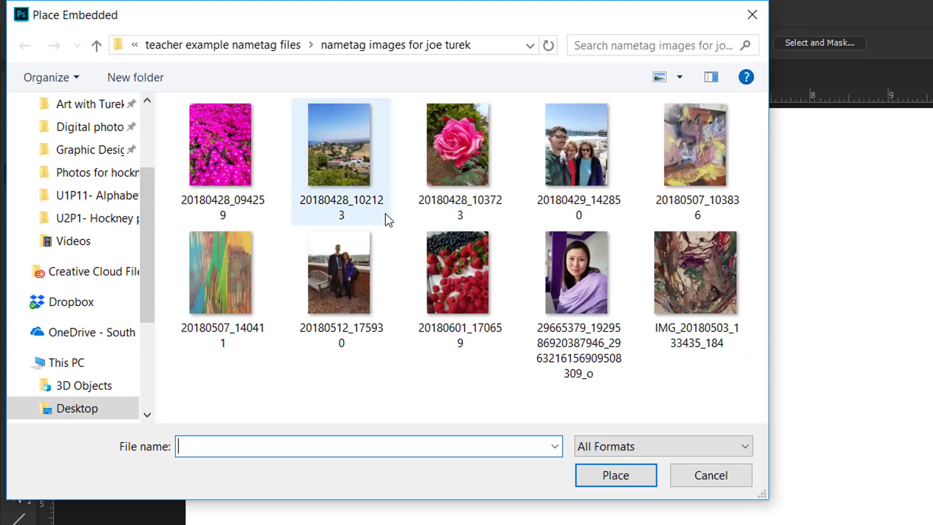
{"action": "left_click", "coordinate": [220, 270]}
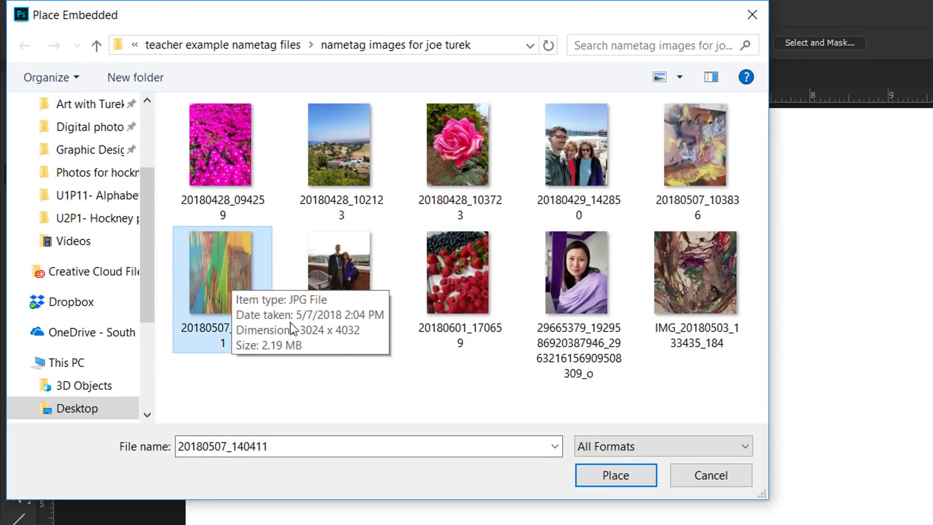
{"action": "left_click", "coordinate": [637, 480]}
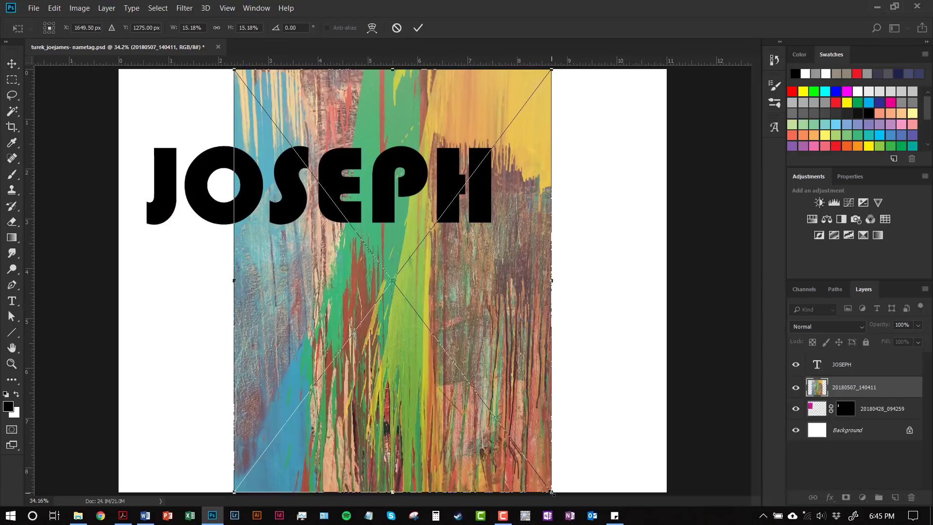
{"action": "left_click_drag", "start_coordinate": [551, 492], "coordinate": [270, 243]}
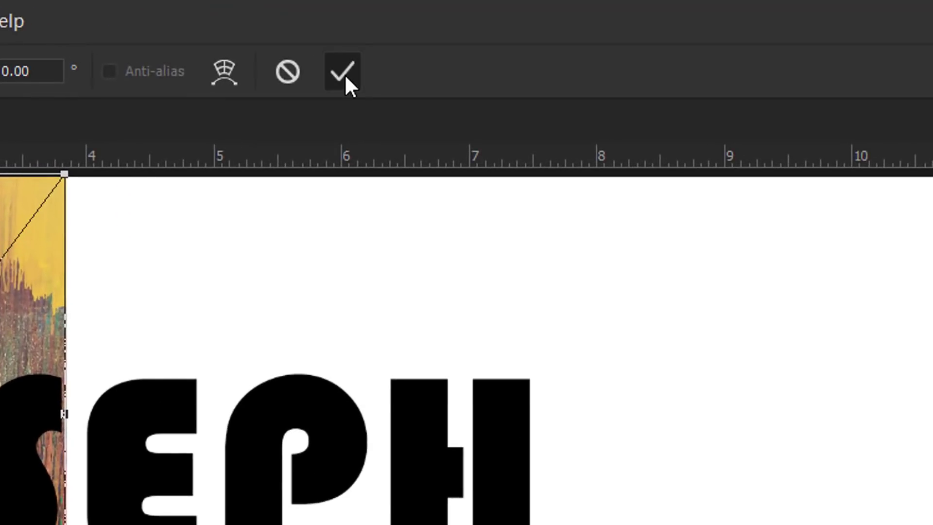
{"action": "left_click", "coordinate": [343, 72]}
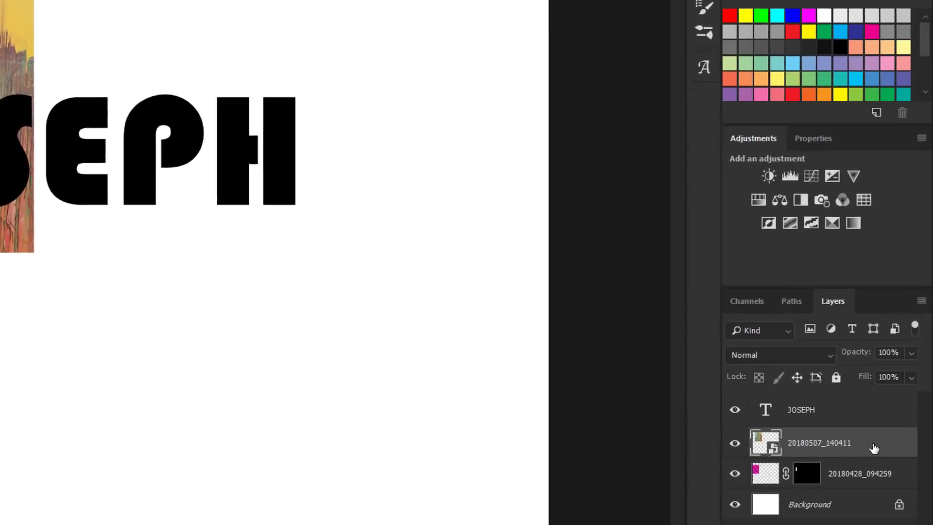
Rasterize the 20180507_140411 layer and select the letter O from the JOSEPH layer
{"action": "right_click", "coordinate": [891, 390]}
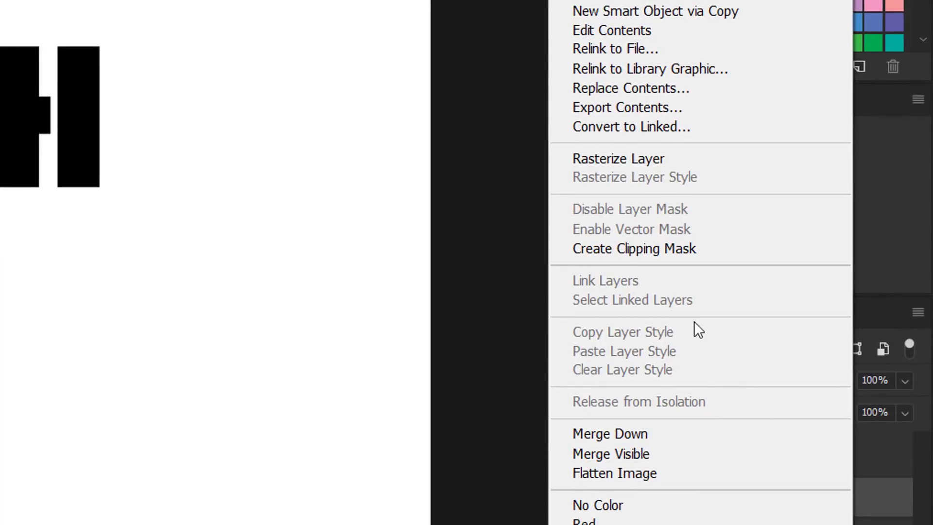
{"action": "left_click", "coordinate": [625, 158]}
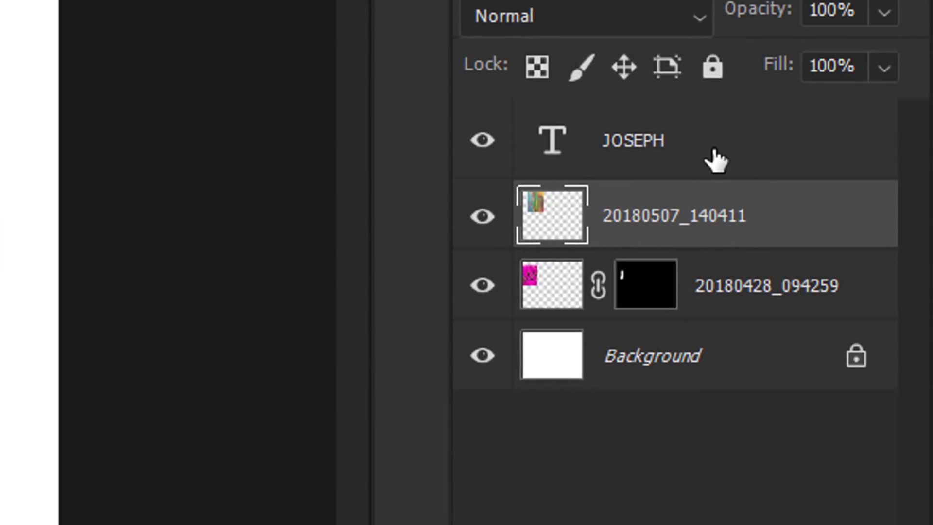
{"action": "left_click", "coordinate": [697, 157]}
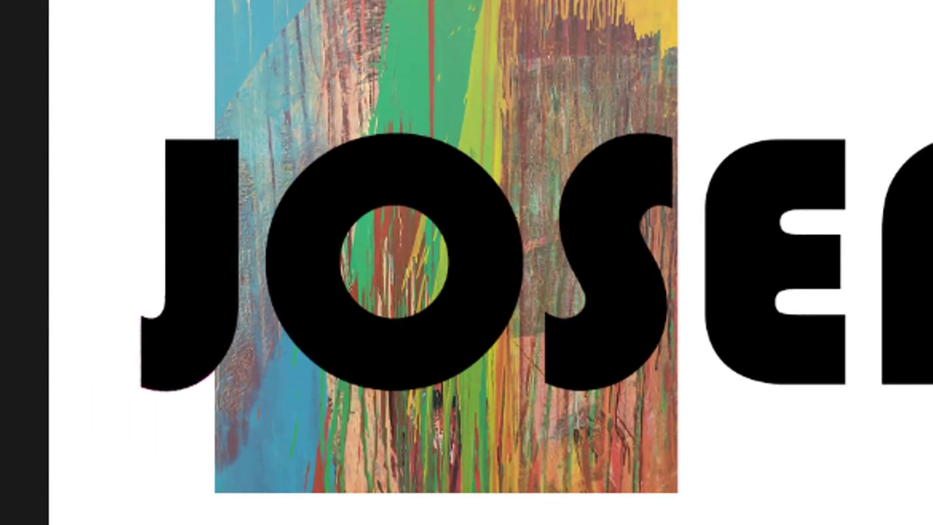
{"action": "left_click", "coordinate": [400, 354]}
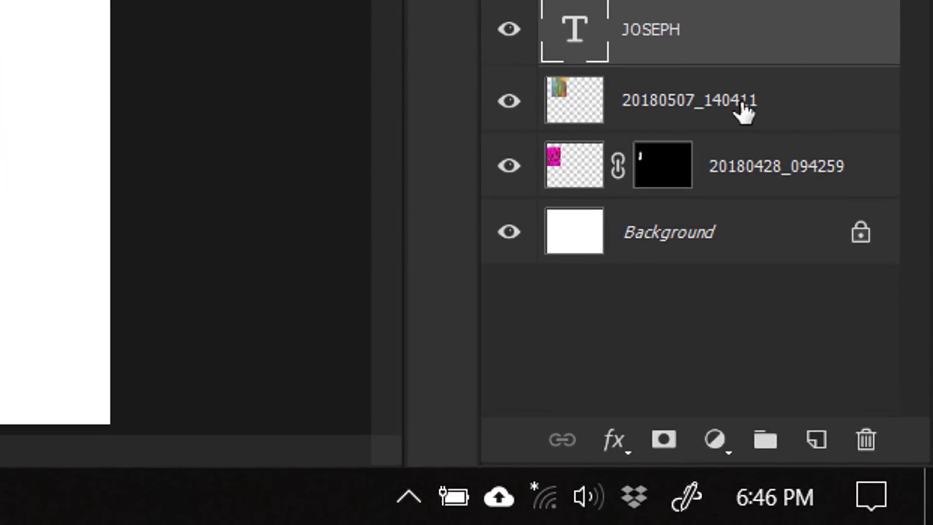
Mask 20180507_140411 to the O shape, toggling JOSEPH visibility to check the result
{"action": "left_click", "coordinate": [818, 121]}
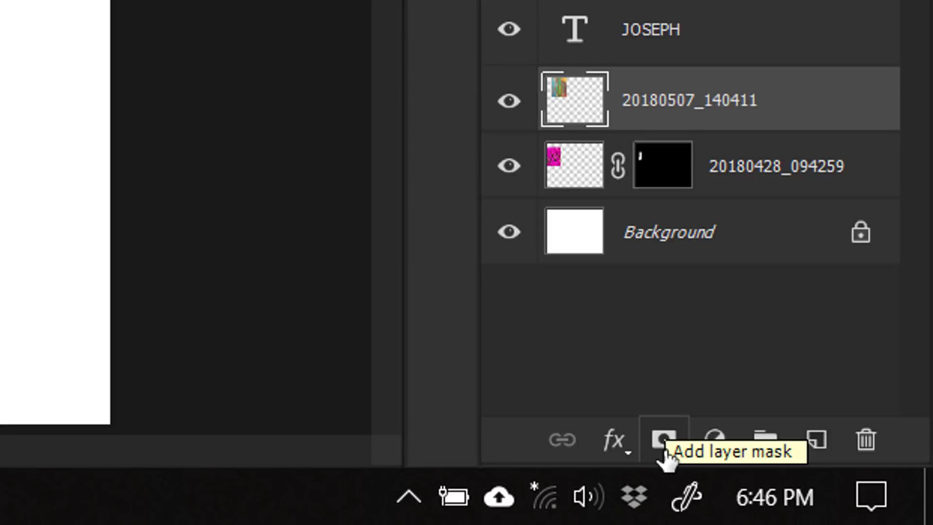
{"action": "left_click", "coordinate": [663, 439]}
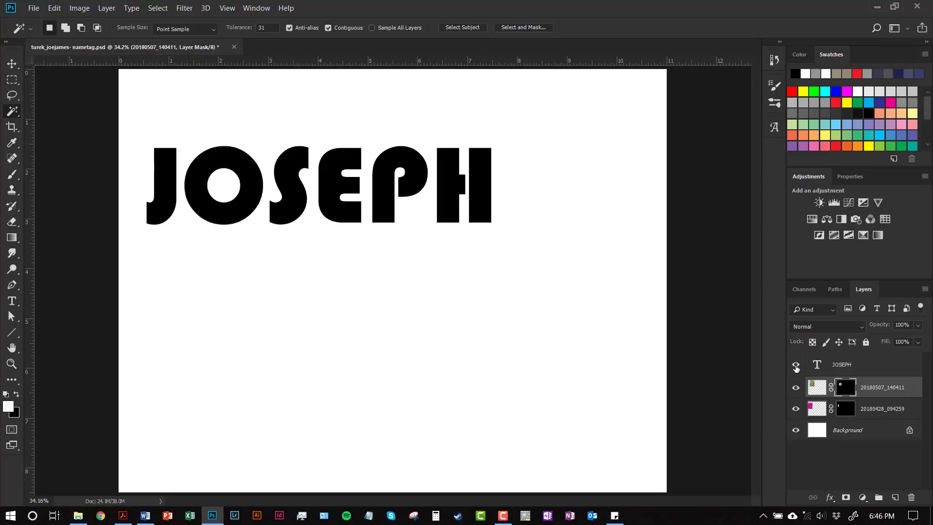
{"action": "left_click", "coordinate": [796, 366]}
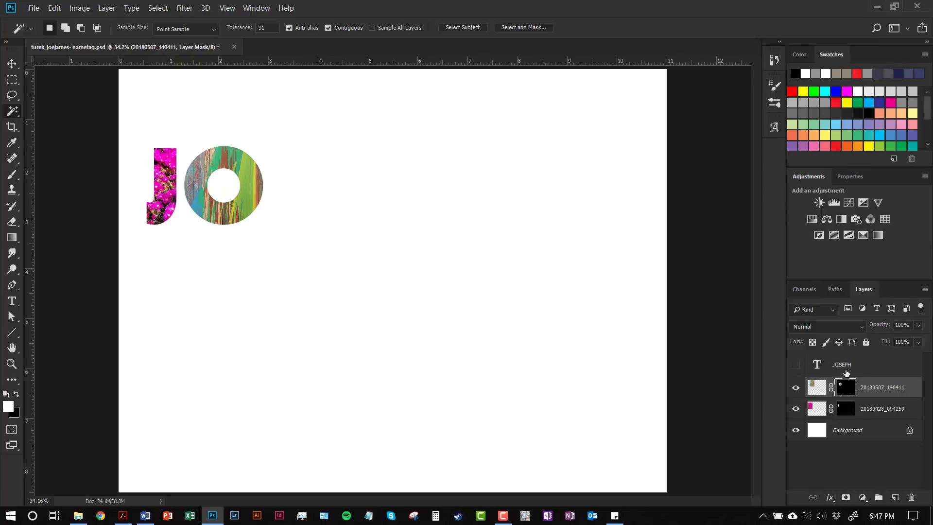
{"action": "left_click", "coordinate": [796, 364]}
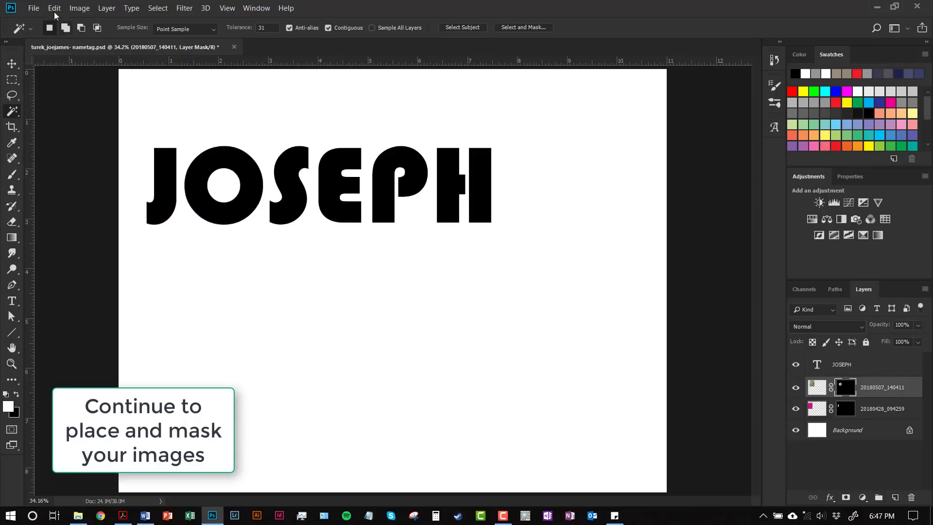
{"action": "left_click", "coordinate": [34, 8]}
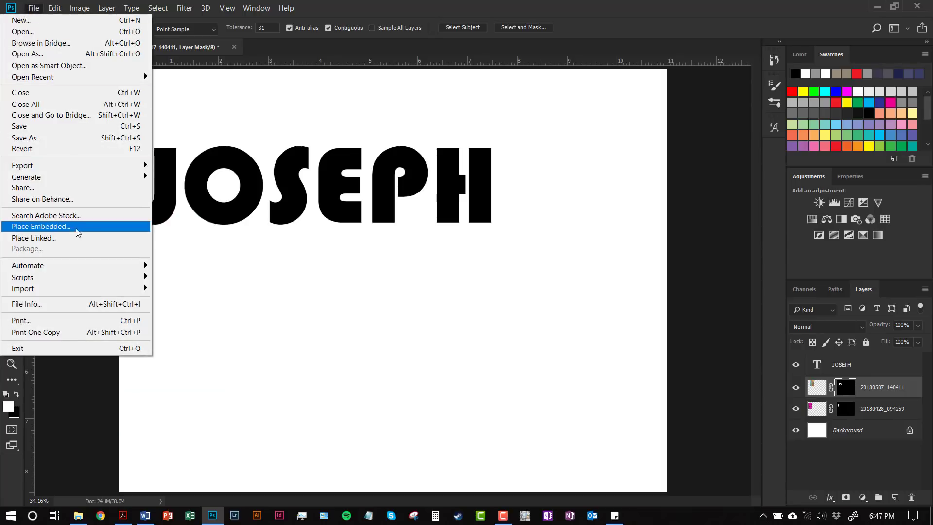
Place 20180429_142850 as an embedded image, scaled to 8.45% over the S
{"action": "left_click", "coordinate": [72, 227]}
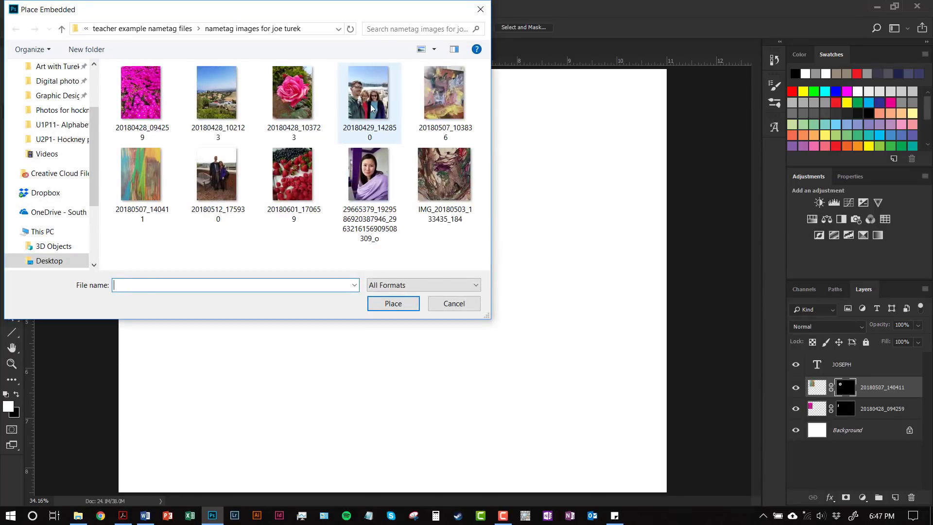
{"action": "left_click", "coordinate": [373, 103]}
{"action": "left_click", "coordinate": [394, 304]}
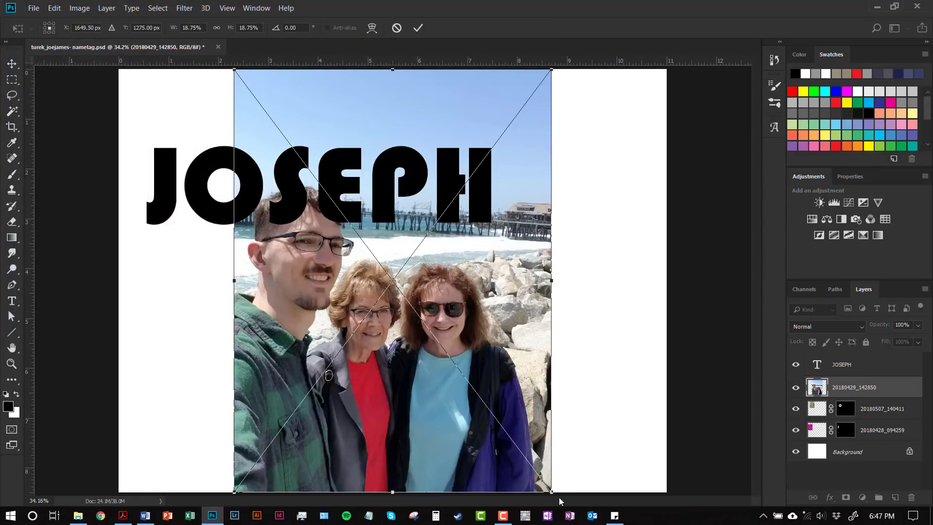
{"action": "left_click_drag", "start_coordinate": [552, 493], "coordinate": [356, 283]}
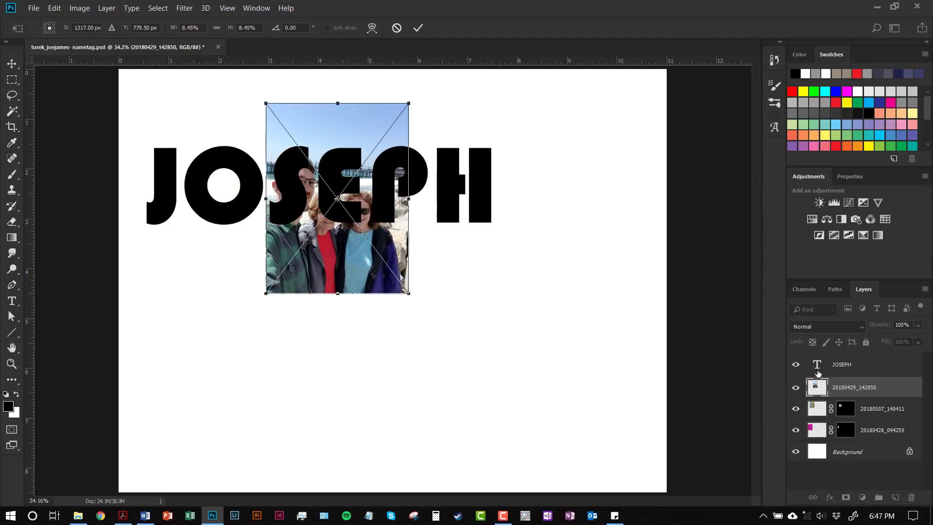
{"action": "left_click", "coordinate": [417, 28]}
{"action": "key", "text": "w"}
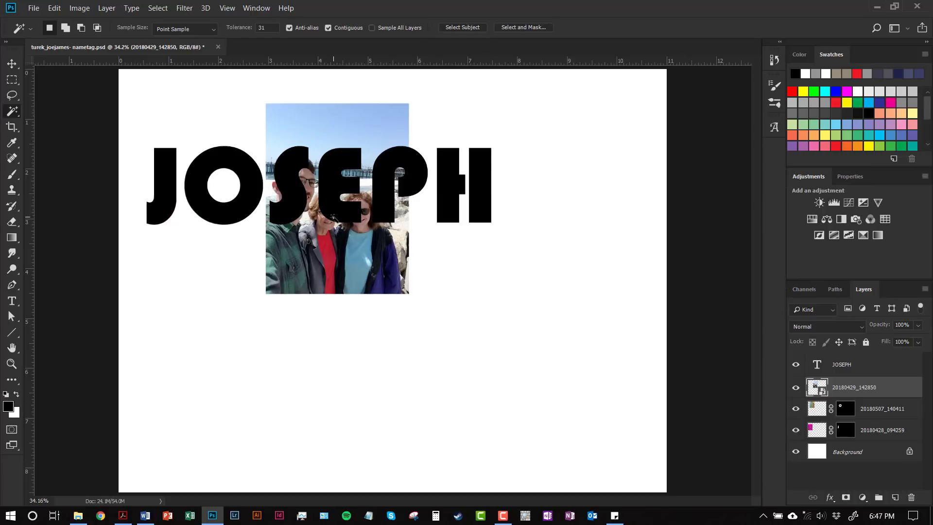
Try a Magic Wand selection of the S, deselect, then drag the S photo's transform handle
{"action": "left_click", "coordinate": [293, 206]}
{"action": "key", "text": "ctrl+d"}
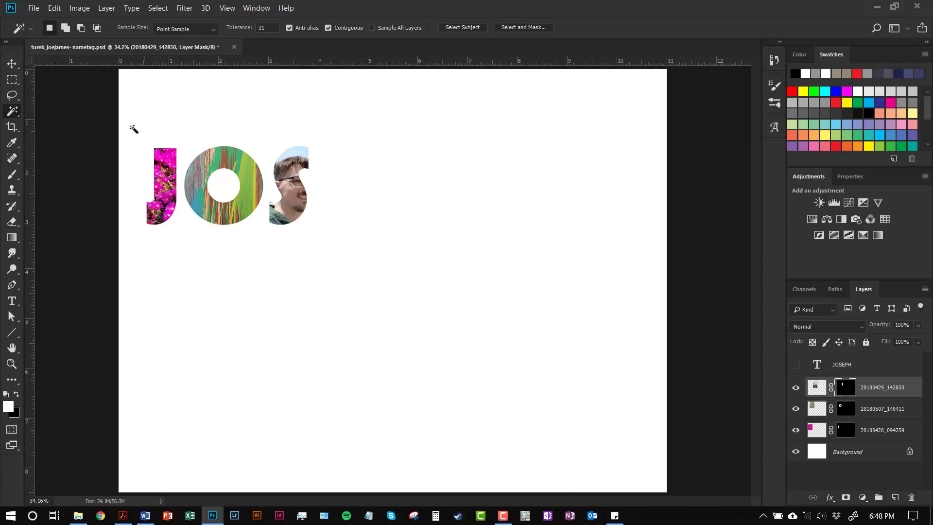
{"action": "left_click", "coordinate": [13, 64]}
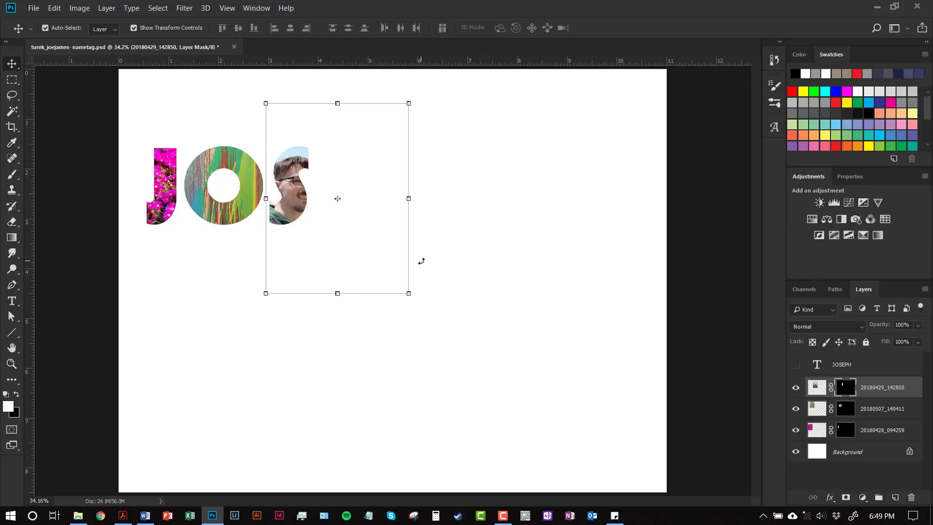
{"action": "mouse_move", "coordinate": [408, 291]}
{"action": "left_mouse_down"}
{"action": "mouse_move", "coordinate": [371, 259]}
{"action": "mouse_move", "coordinate": [437, 322]}
{"action": "mouse_move", "coordinate": [408, 284]}
{"action": "left_mouse_up"}
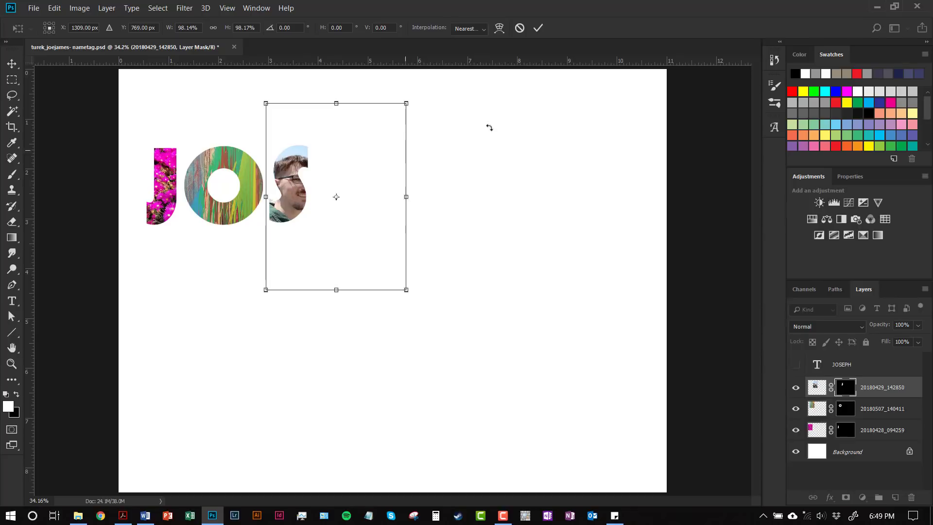
Commit the S photo's resize at about 98%
{"action": "left_click", "coordinate": [537, 27]}
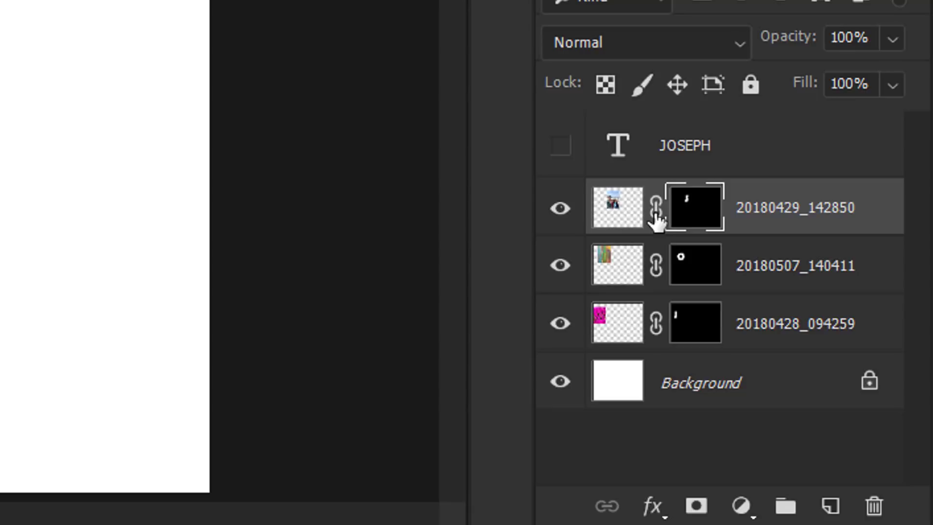
Unlink the S mask and slide the portrait photo left to show the woman in sunglasses
{"action": "left_click", "coordinate": [656, 208]}
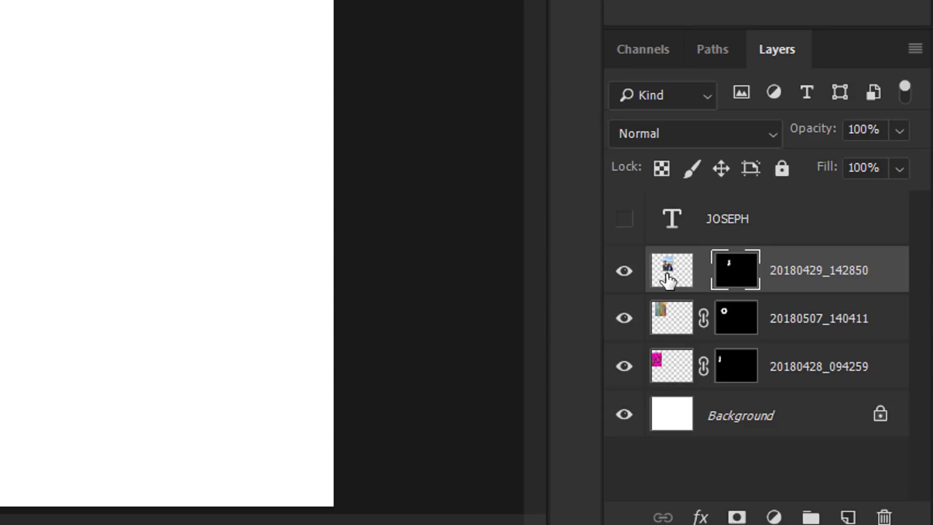
{"action": "left_click", "coordinate": [668, 278]}
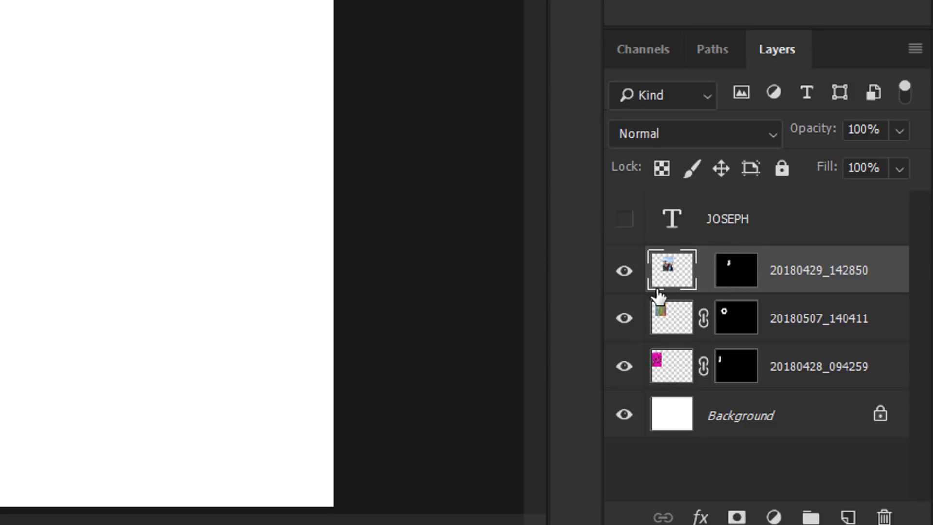
{"action": "key", "text": "ctrl+t"}
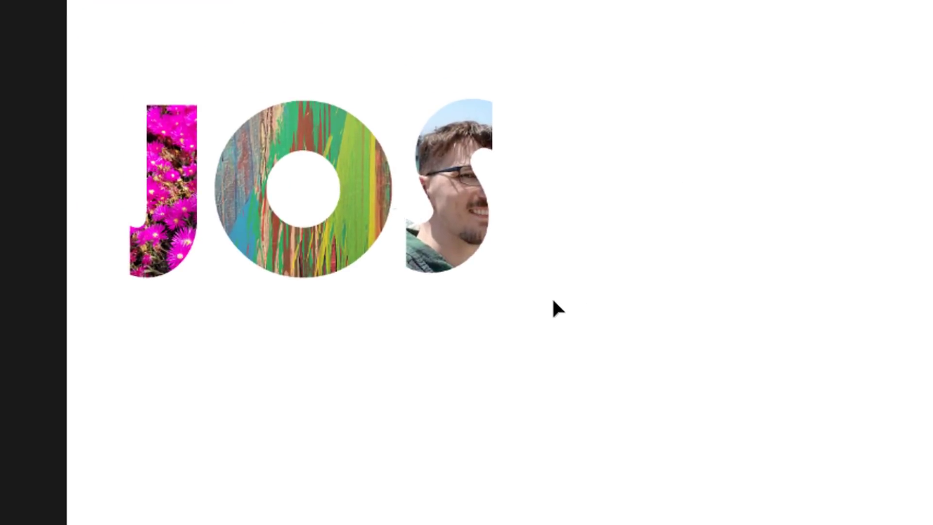
{"action": "left_click_drag", "start_coordinate": [554, 306], "coordinate": [519, 322]}
{"action": "left_click_drag", "start_coordinate": [461, 233], "coordinate": [301, 187]}
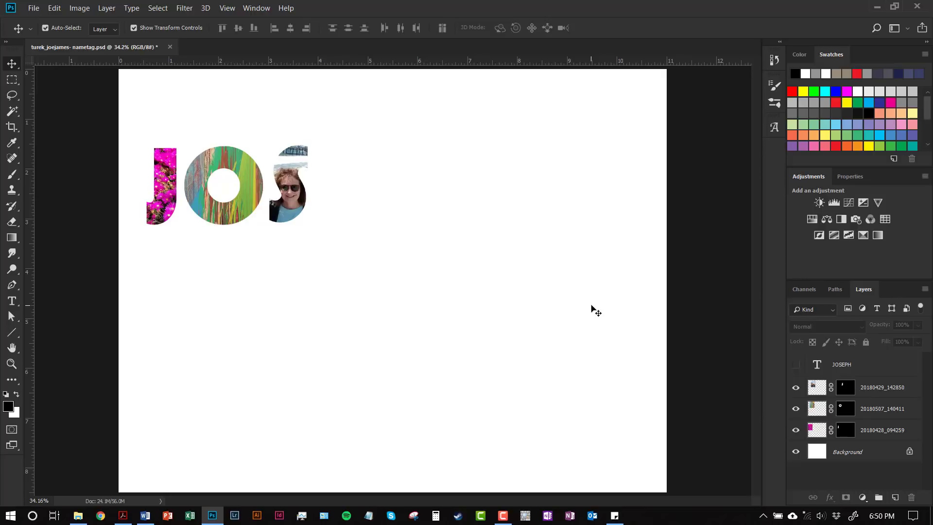
Scale the J, O and S photo layers together to about 165% and shift them left
{"action": "left_click", "coordinate": [882, 395]}
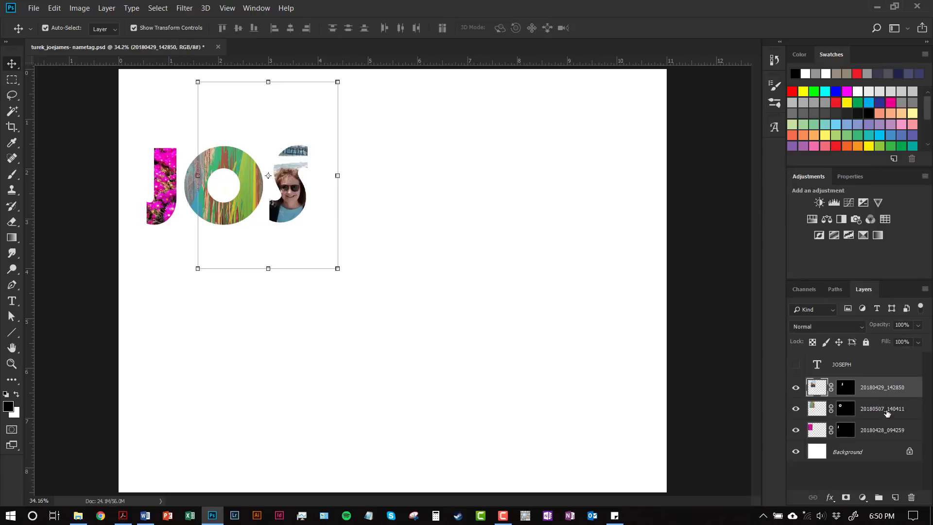
{"action": "left_click", "coordinate": [887, 429], "text": "shift"}
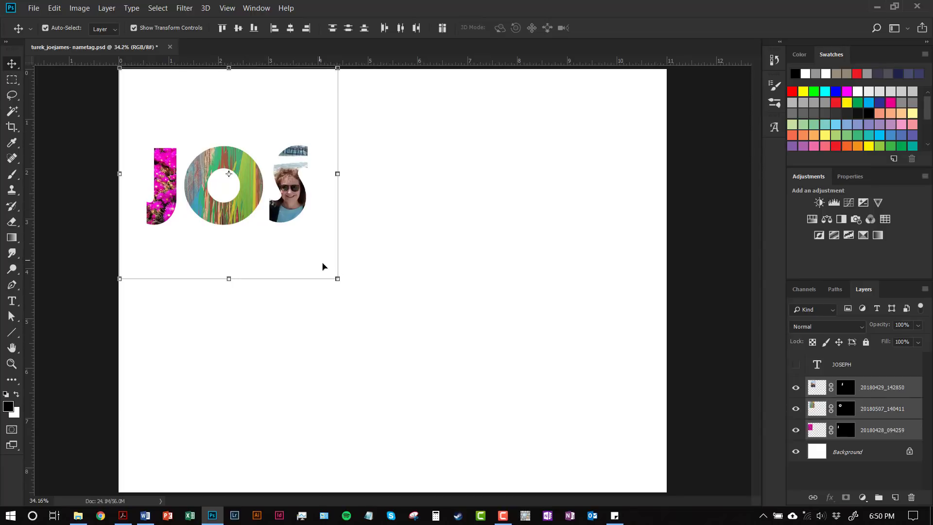
{"action": "left_click_drag", "start_coordinate": [336, 278], "coordinate": [491, 417]}
{"action": "left_click_drag", "start_coordinate": [389, 298], "coordinate": [360, 300]}
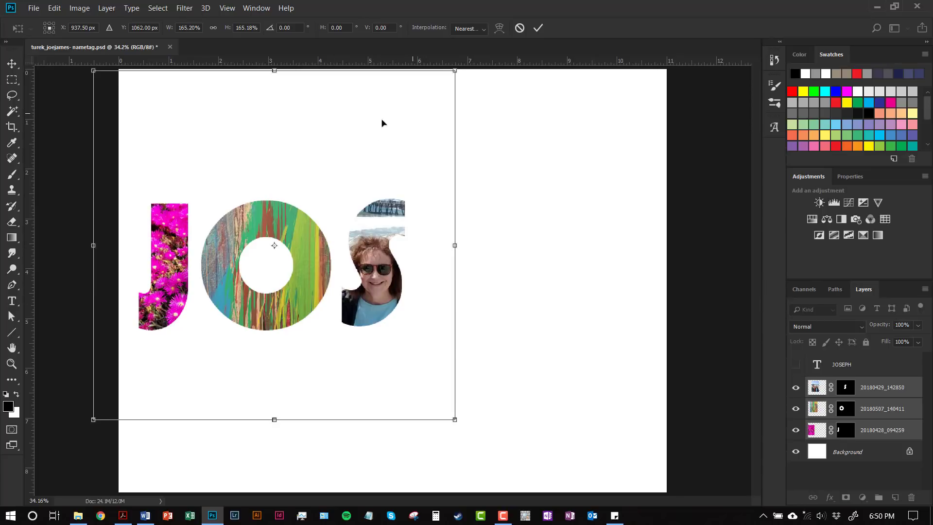
{"action": "left_click", "coordinate": [538, 29]}
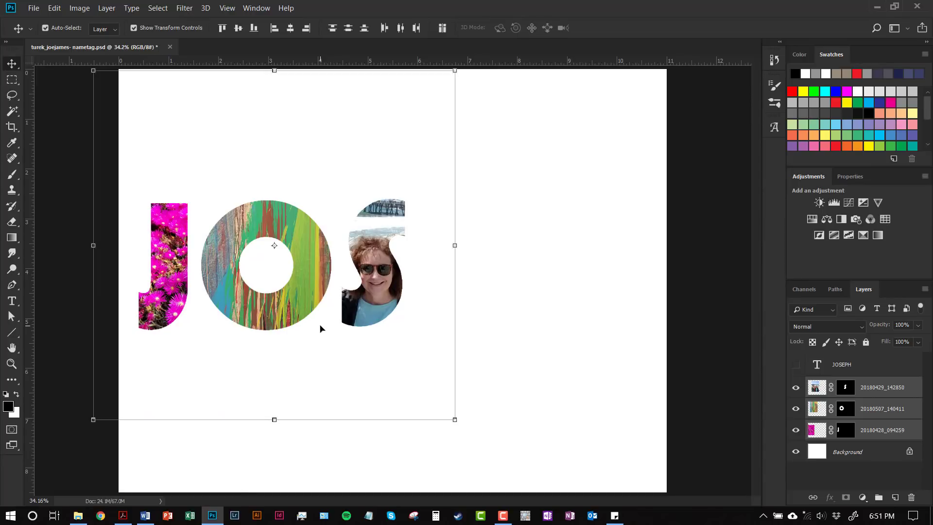
Add a Hue/Saturation adjustment above the J flower layer and clip it to that layer
{"action": "left_click", "coordinate": [870, 408]}
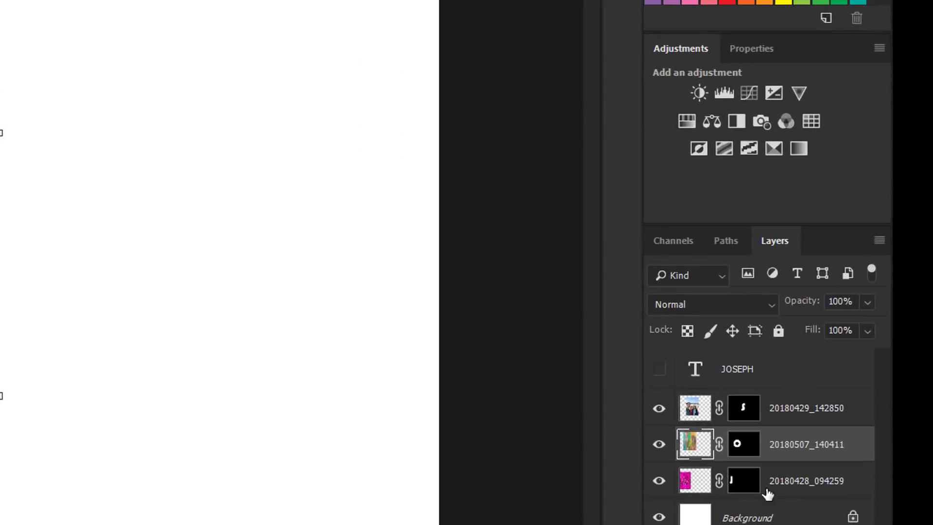
{"action": "left_click", "coordinate": [777, 492]}
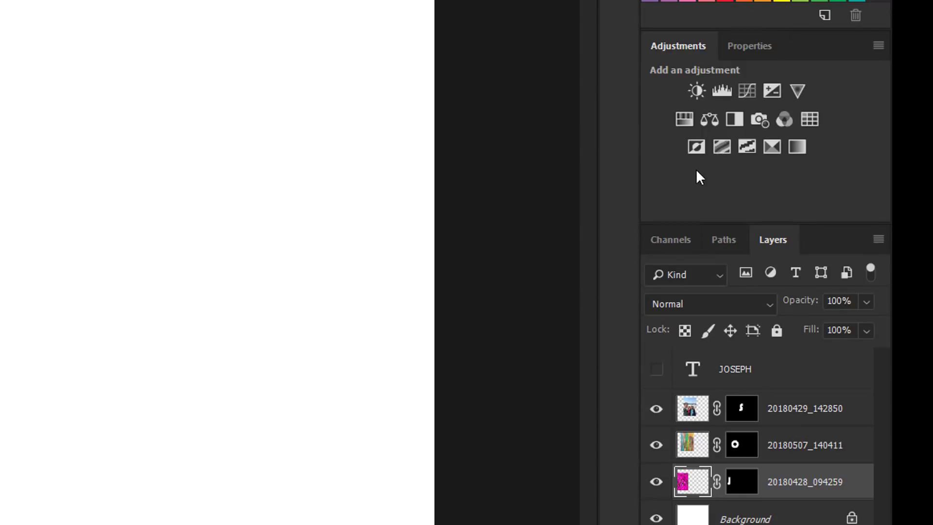
{"action": "left_click", "coordinate": [684, 123]}
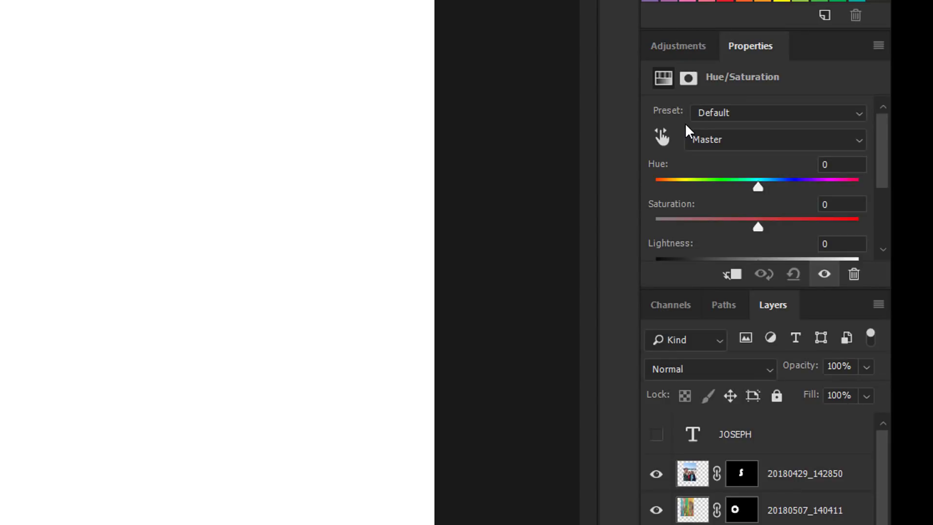
{"action": "scroll", "coordinate": [763, 464], "scroll_direction": "down", "scroll_amount": 1}
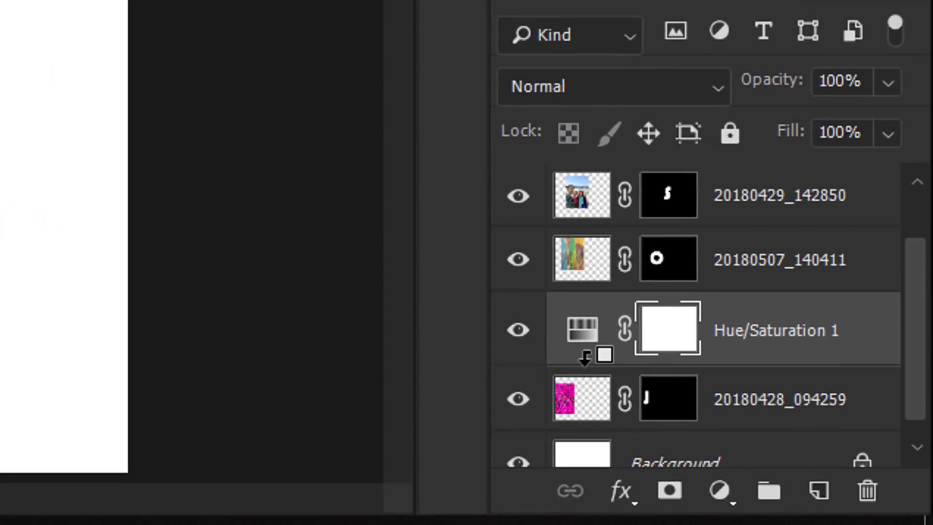
{"action": "left_click", "coordinate": [585, 361], "text": "alt"}
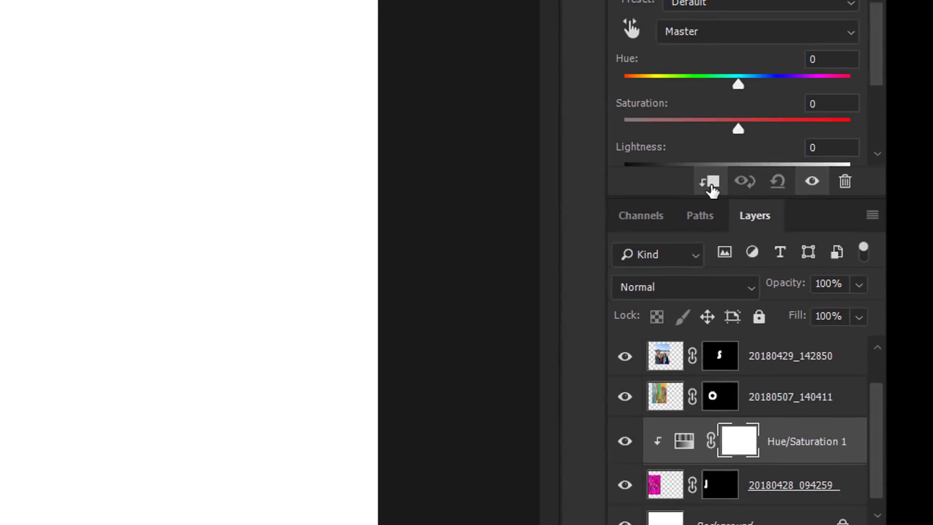
{"action": "left_click", "coordinate": [710, 184]}
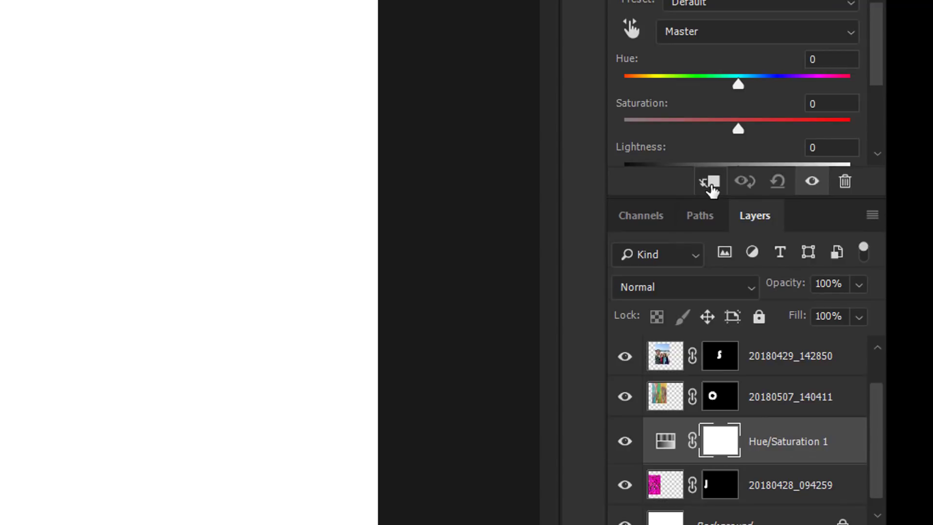
{"action": "left_click", "coordinate": [711, 184]}
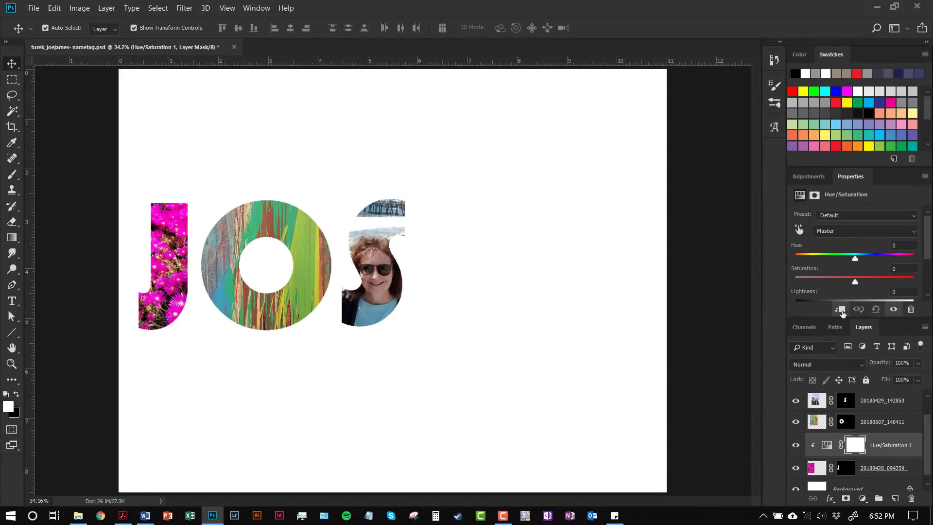
Float the Hue/Saturation properties and try Colorize with a shifted hue and higher saturation
{"action": "left_click_drag", "start_coordinate": [849, 181], "coordinate": [251, 217]}
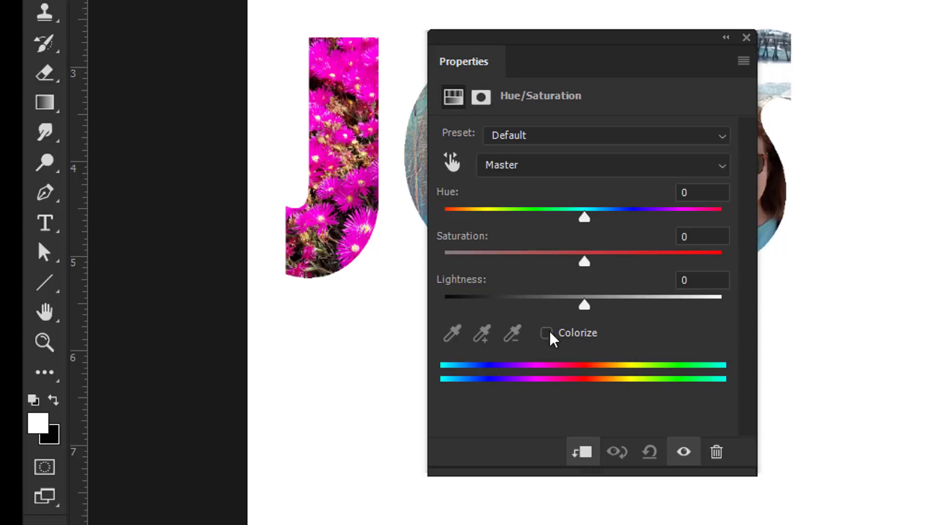
{"action": "left_click", "coordinate": [565, 336]}
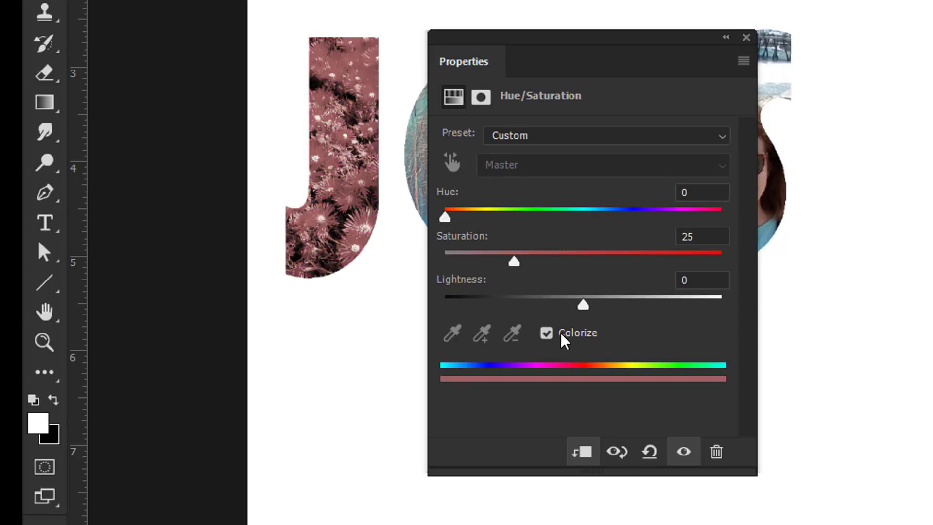
{"action": "left_click_drag", "start_coordinate": [444, 218], "coordinate": [640, 227]}
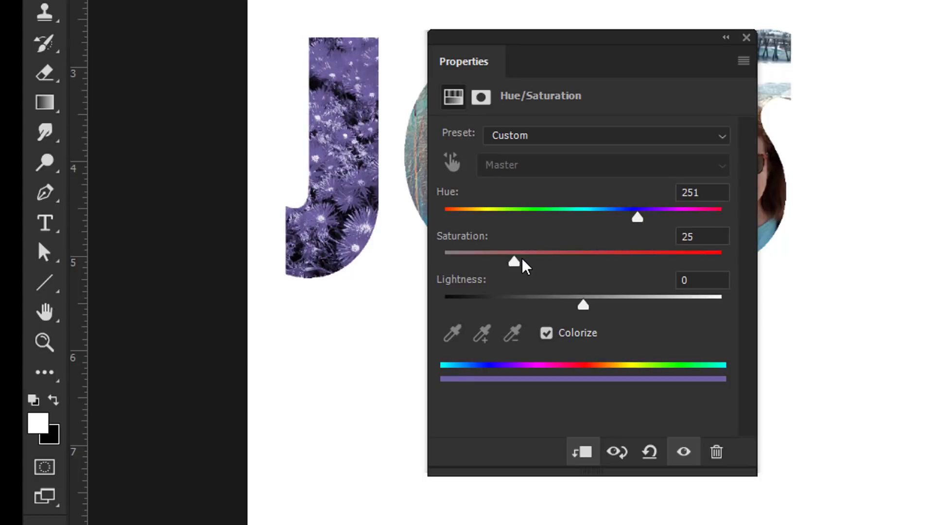
{"action": "left_click_drag", "start_coordinate": [514, 263], "coordinate": [592, 265]}
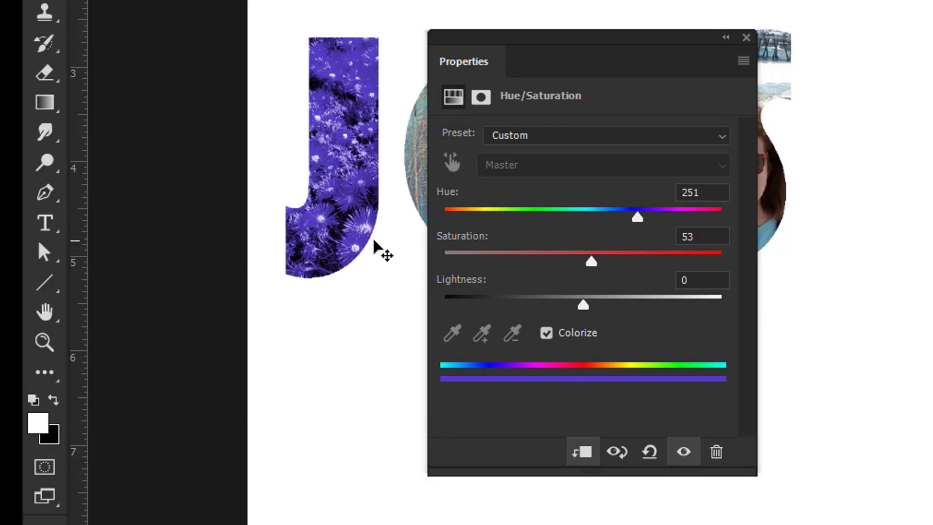
Turn off Colorize and set Hue to -53 and Lightness to +13 for the J's flowers
{"action": "left_click", "coordinate": [572, 336]}
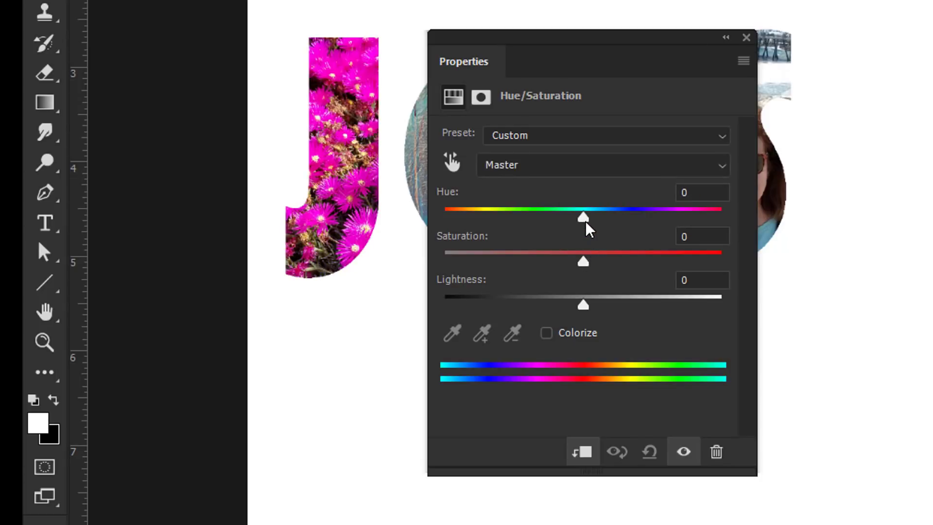
{"action": "left_click_drag", "start_coordinate": [586, 224], "coordinate": [517, 217]}
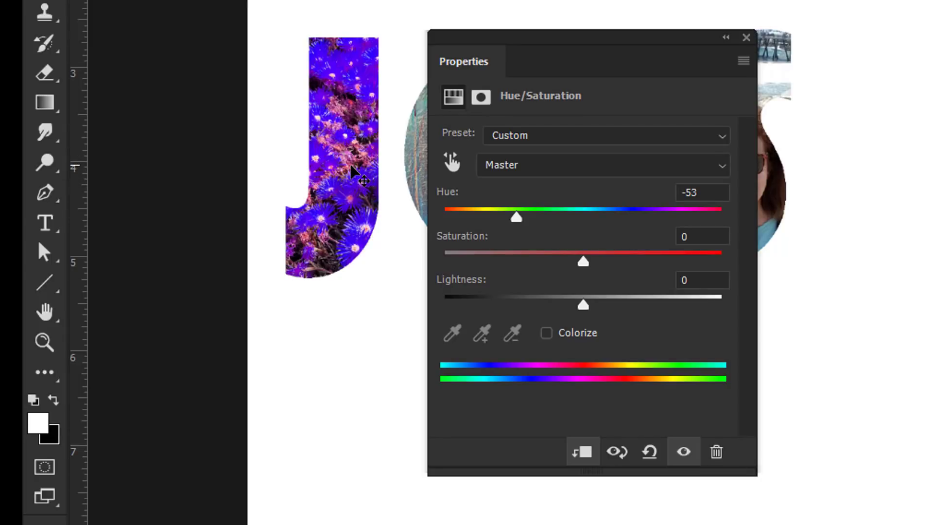
{"action": "left_click_drag", "start_coordinate": [583, 306], "coordinate": [602, 302]}
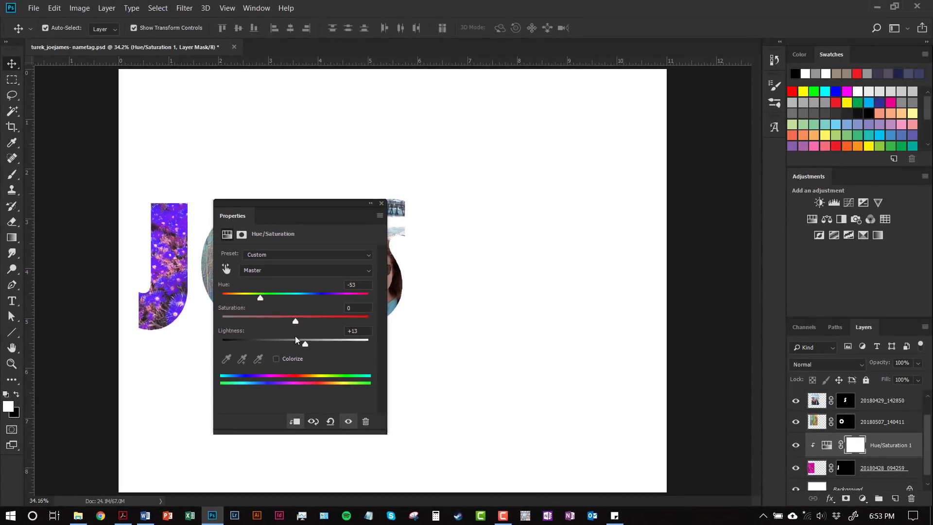
{"action": "left_click_drag", "start_coordinate": [245, 215], "coordinate": [857, 173]}
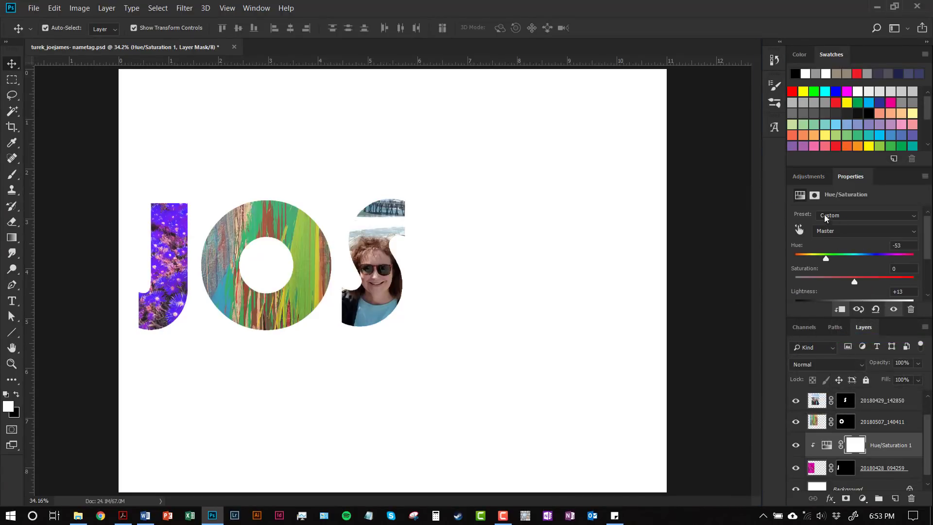
{"action": "left_click", "coordinate": [808, 177]}
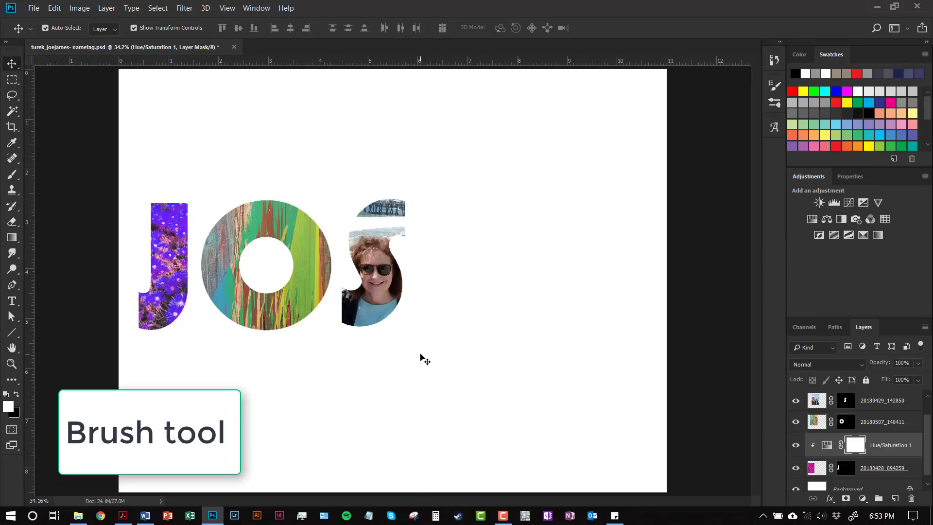
Target the white Background layer and switch to the Brush tool
{"action": "scroll", "coordinate": [863, 458], "scroll_direction": "down", "scroll_amount": 1}
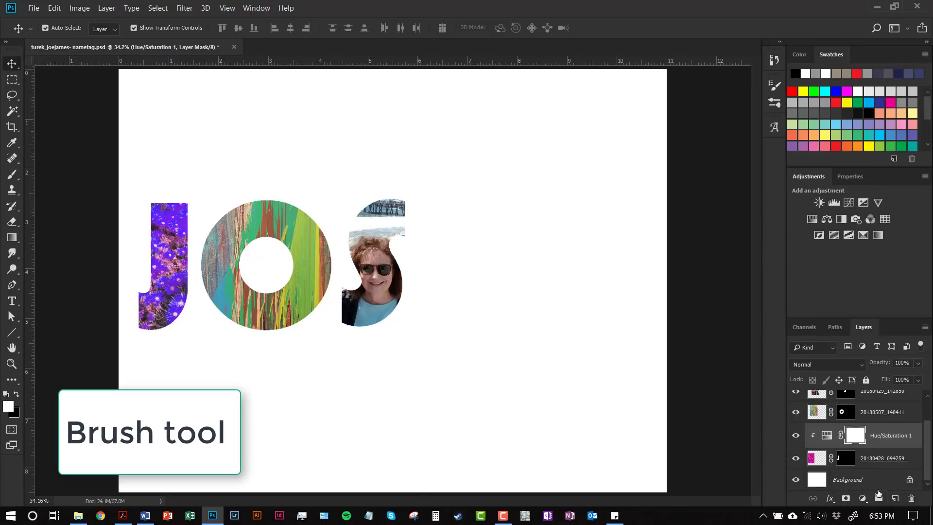
{"action": "left_click", "coordinate": [874, 481]}
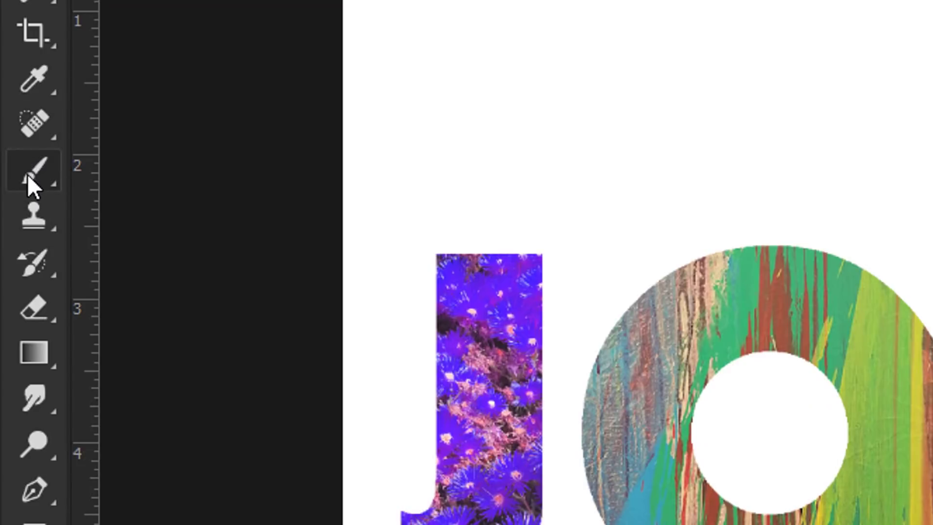
{"action": "left_click", "coordinate": [34, 181]}
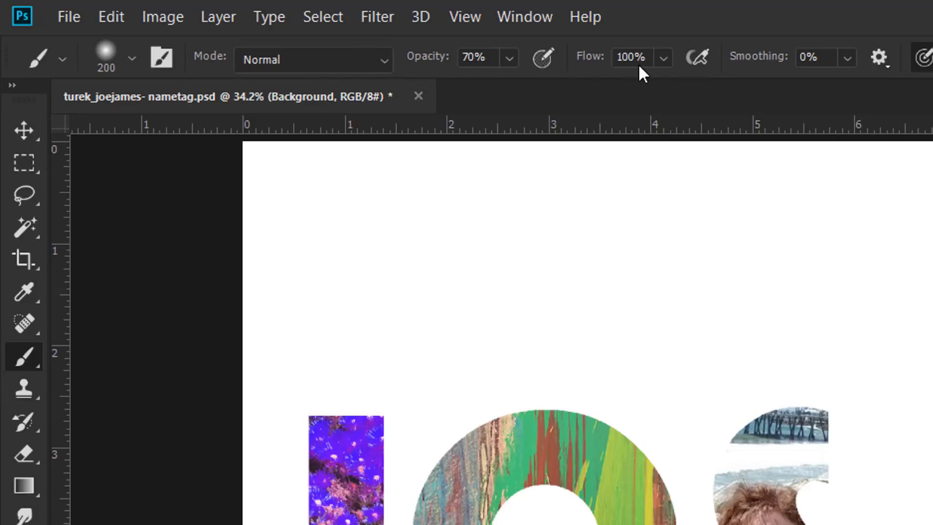
Choose Kyle's Supreme Spatter brush from Special Effects Brushes and enlarge it to 3583 px
{"action": "left_click", "coordinate": [132, 59]}
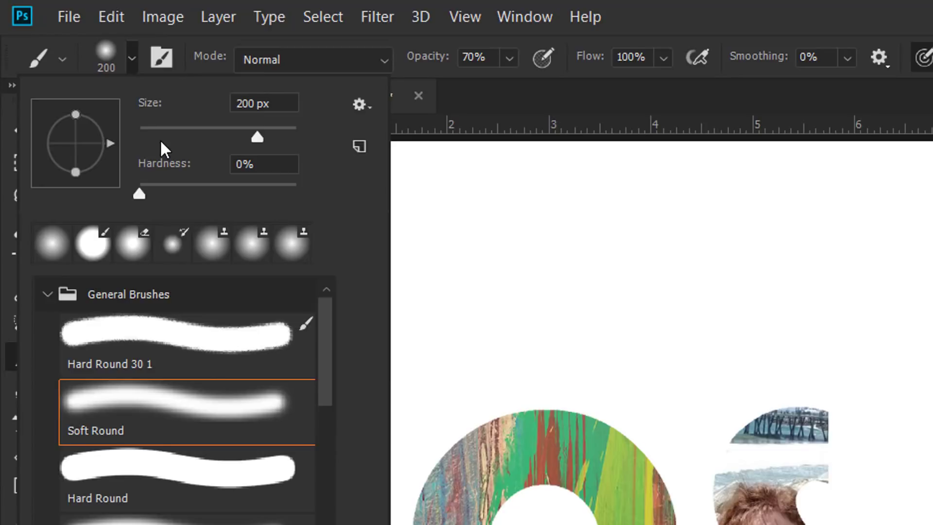
{"action": "left_click_drag", "start_coordinate": [256, 138], "coordinate": [208, 138]}
{"action": "left_click_drag", "start_coordinate": [144, 194], "coordinate": [184, 200]}
{"action": "scroll", "coordinate": [183, 385], "scroll_direction": "down", "scroll_amount": 1}
{"action": "scroll", "coordinate": [183, 386], "scroll_direction": "down", "scroll_amount": 10}
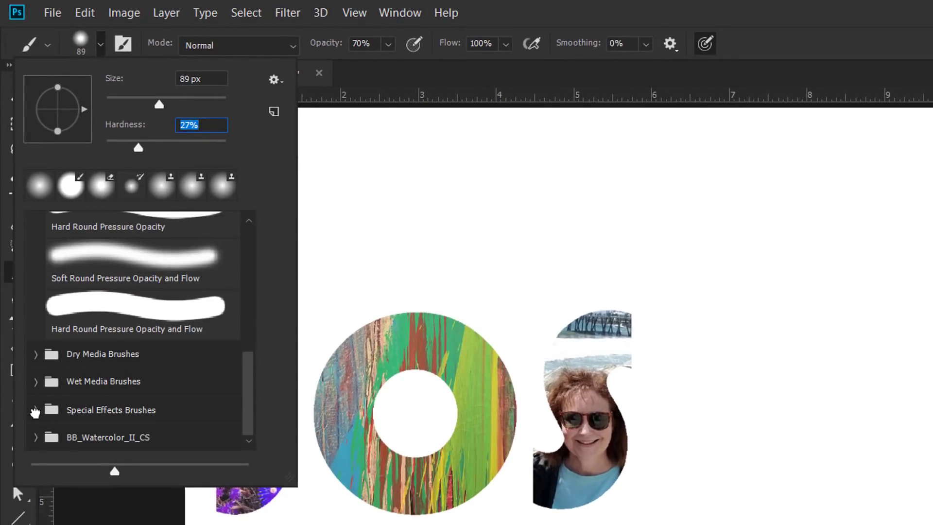
{"action": "left_click", "coordinate": [39, 410]}
{"action": "scroll", "coordinate": [175, 406], "scroll_direction": "down", "scroll_amount": 4}
{"action": "scroll", "coordinate": [173, 406], "scroll_direction": "down", "scroll_amount": 1}
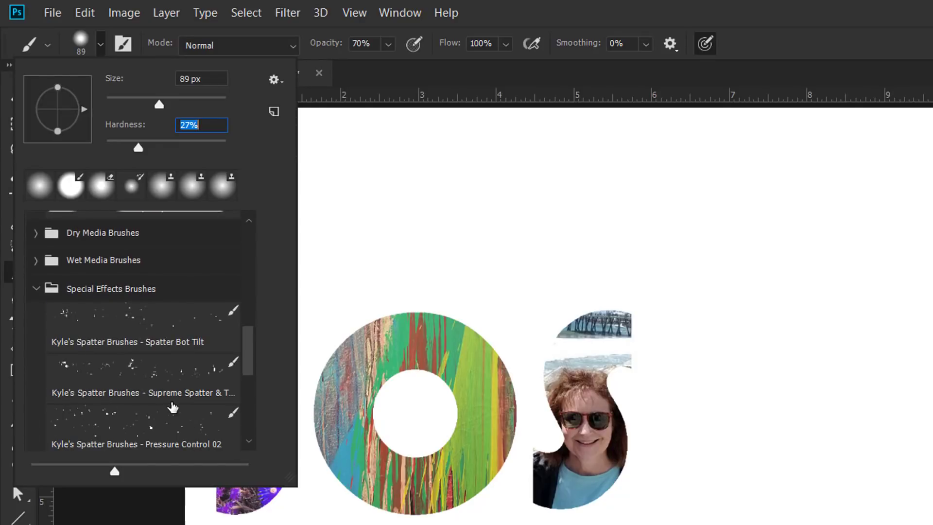
{"action": "left_click", "coordinate": [172, 379]}
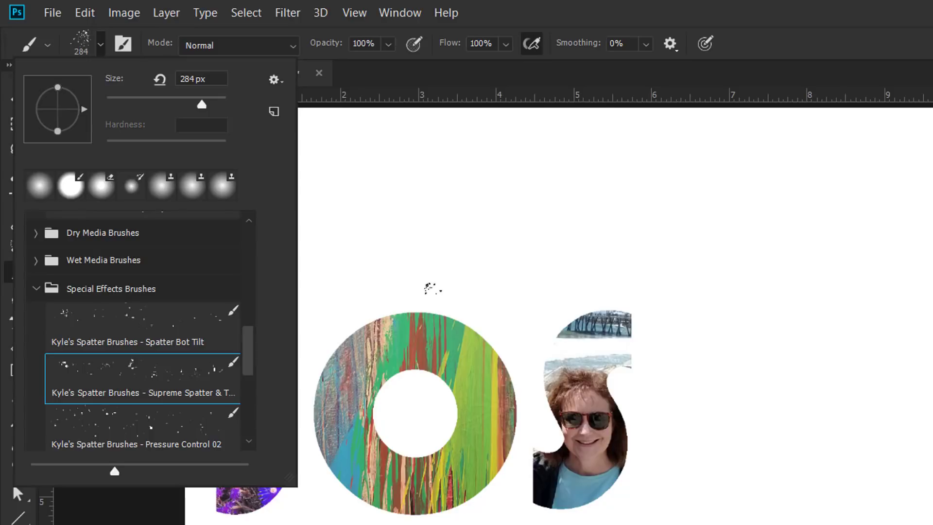
{"action": "left_click_drag", "start_coordinate": [203, 105], "coordinate": [223, 105]}
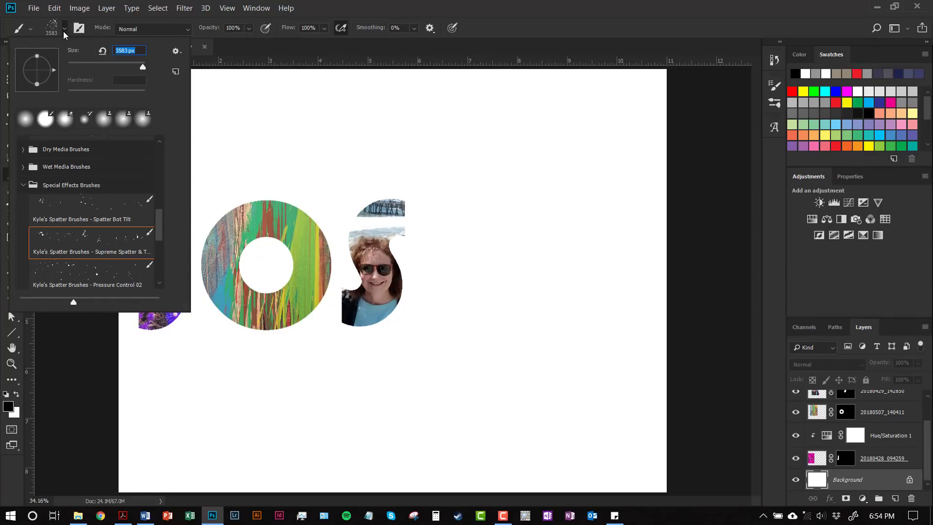
{"action": "left_click", "coordinate": [64, 32]}
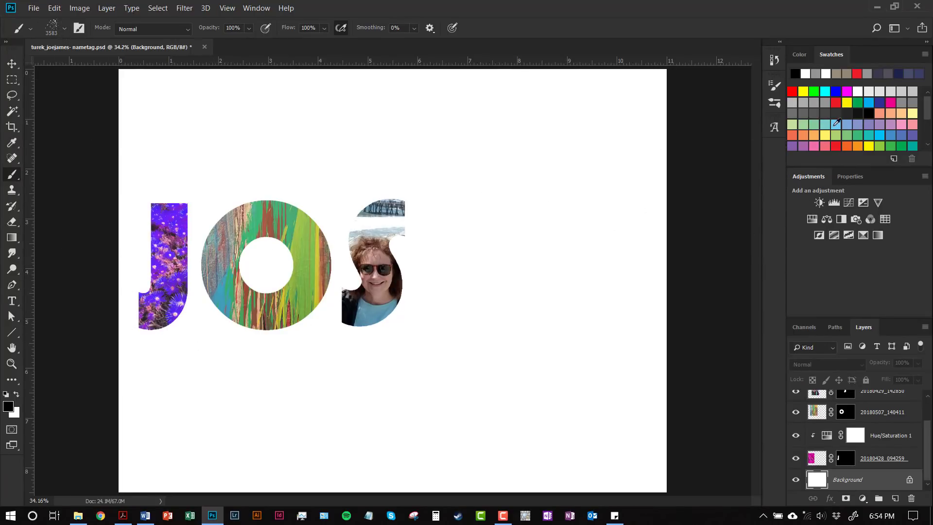
Pick a blue swatch and paint spatter across the background around the letters
{"action": "left_click", "coordinate": [894, 134]}
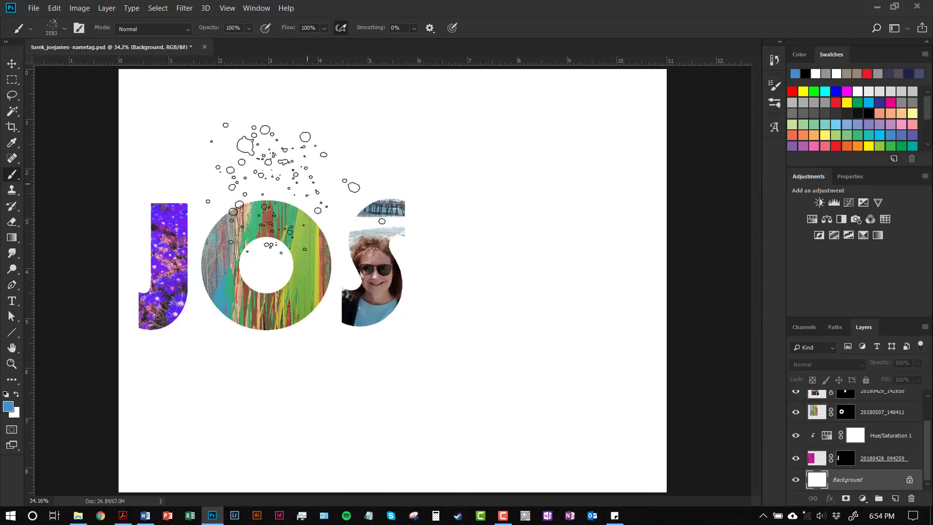
{"action": "left_click", "coordinate": [255, 228]}
{"action": "mouse_move", "coordinate": [255, 228]}
{"action": "left_mouse_down"}
{"action": "mouse_move", "coordinate": [287, 289]}
{"action": "mouse_move", "coordinate": [270, 344]}
{"action": "mouse_move", "coordinate": [352, 371]}
{"action": "mouse_move", "coordinate": [407, 339]}
{"action": "mouse_move", "coordinate": [544, 339]}
{"action": "mouse_move", "coordinate": [531, 350]}
{"action": "mouse_move", "coordinate": [558, 305]}
{"action": "mouse_move", "coordinate": [541, 328]}
{"action": "mouse_move", "coordinate": [550, 305]}
{"action": "mouse_move", "coordinate": [533, 278]}
{"action": "mouse_move", "coordinate": [555, 257]}
{"action": "mouse_move", "coordinate": [537, 209]}
{"action": "left_mouse_up"}
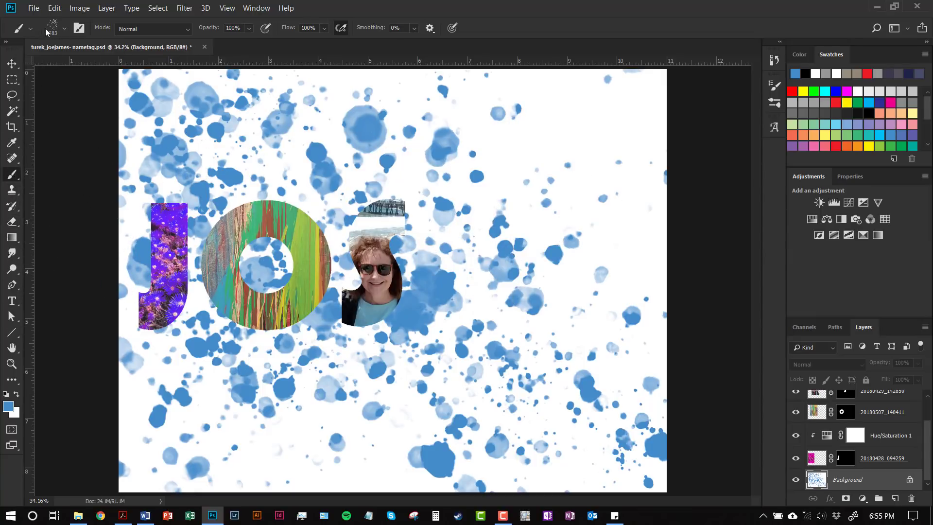
Switch to a 448 px Soft Round brush and make white the paint colour
{"action": "left_click", "coordinate": [65, 28]}
{"action": "left_click", "coordinate": [45, 119]}
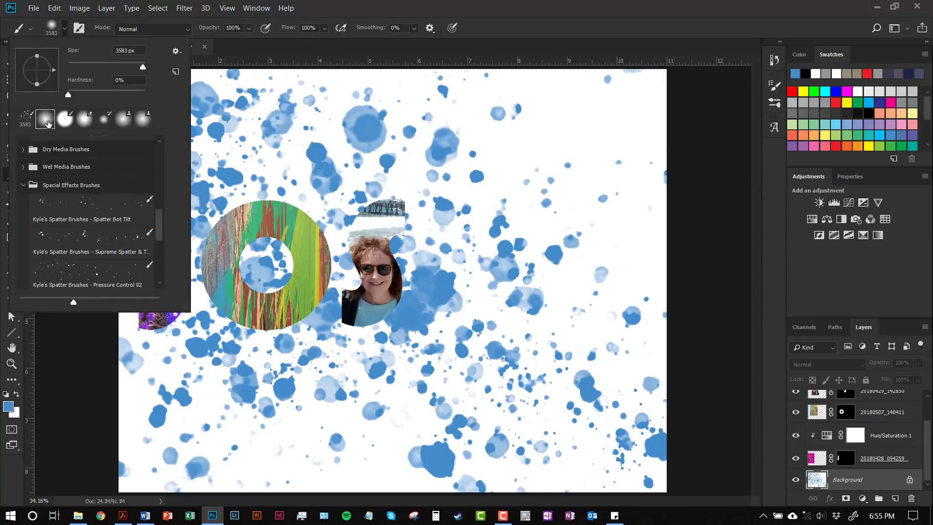
{"action": "left_click", "coordinate": [64, 30]}
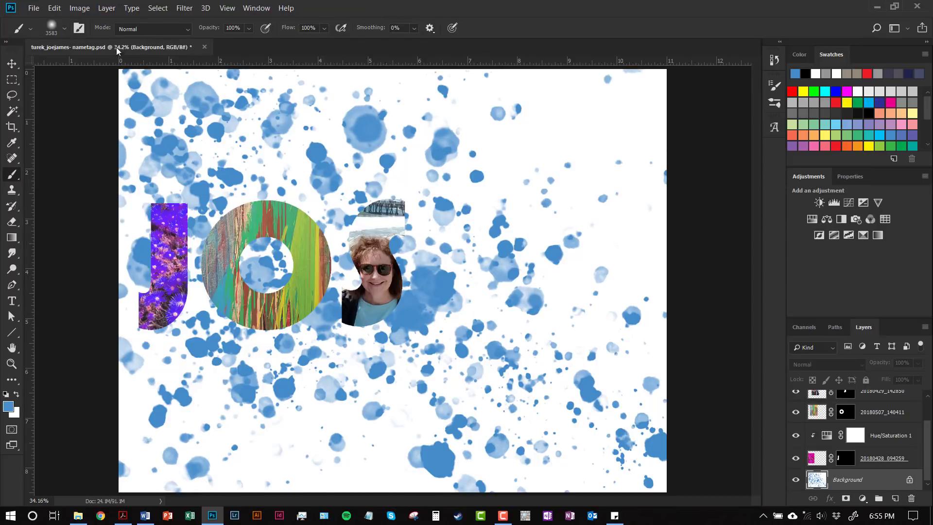
{"action": "left_click", "coordinate": [65, 30]}
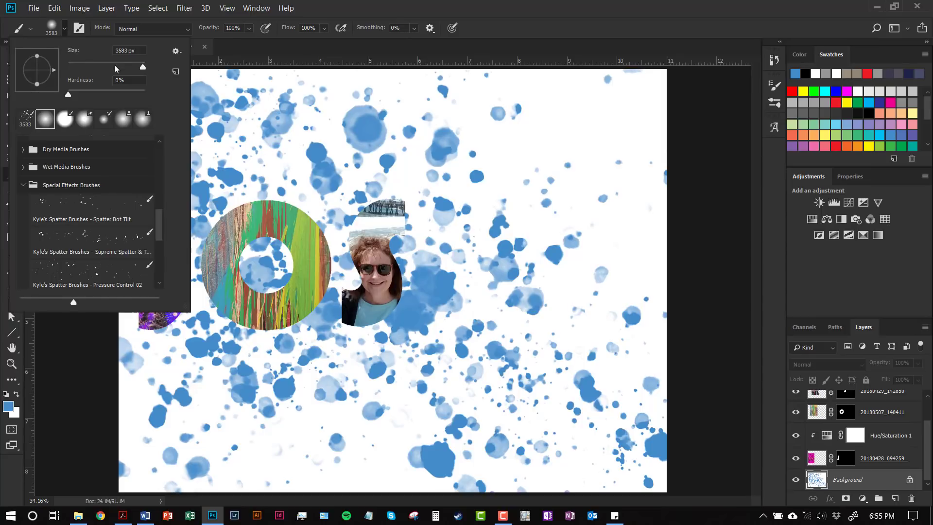
{"action": "left_click", "coordinate": [123, 66]}
{"action": "left_click_drag", "start_coordinate": [125, 67], "coordinate": [136, 66]}
{"action": "left_click", "coordinate": [64, 29]}
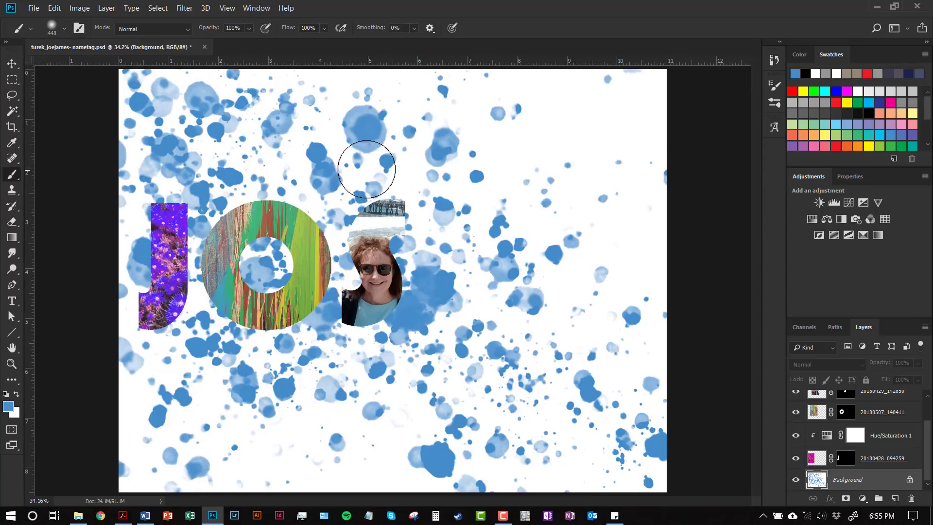
{"action": "key", "text": "x"}
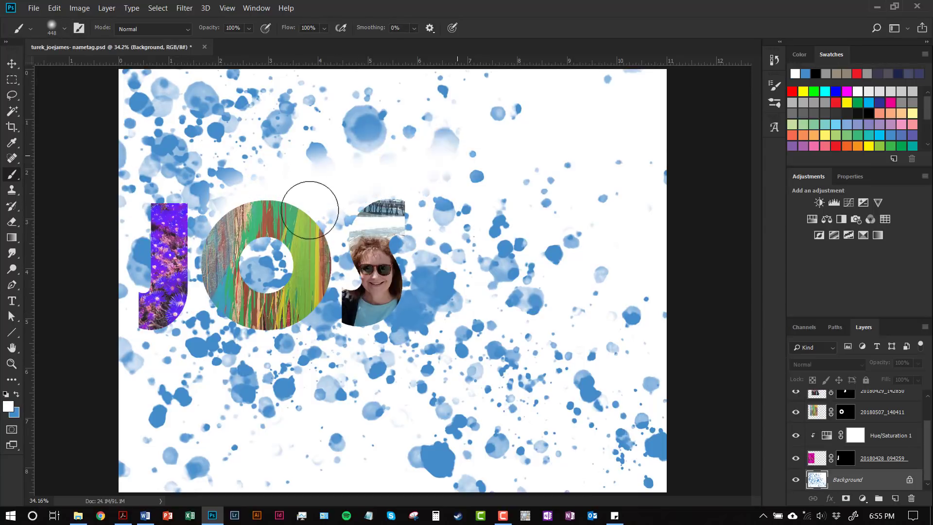